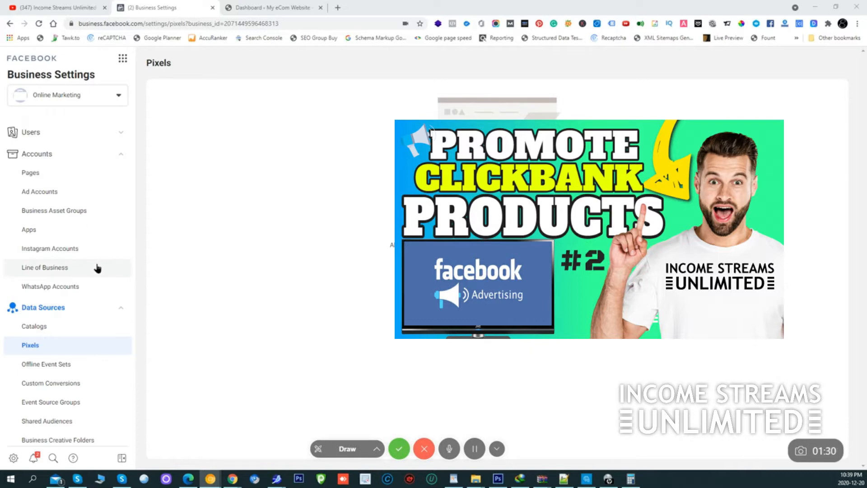
scroll(64, 281, down, 3)
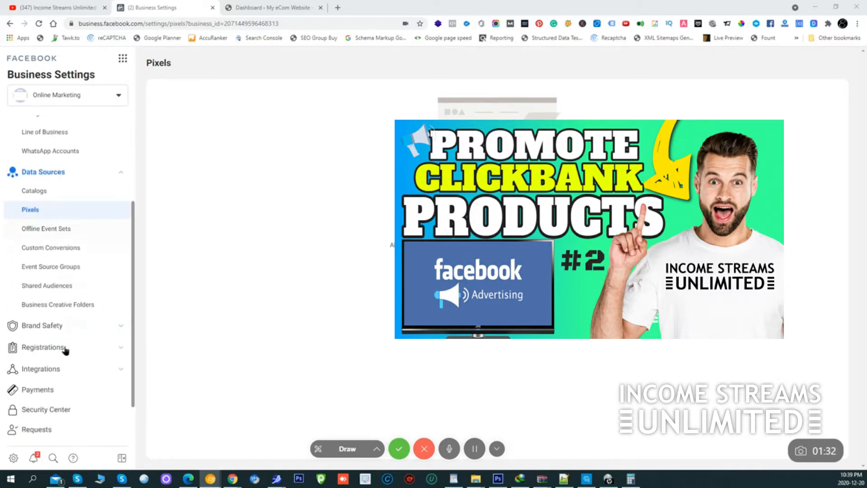
scroll(59, 364, down, 1)
scroll(68, 293, up, 4)
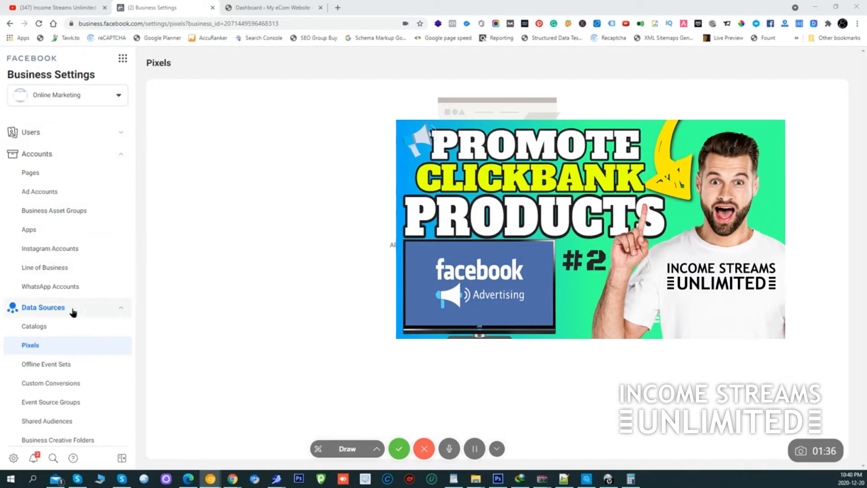
click(115, 310)
click(115, 311)
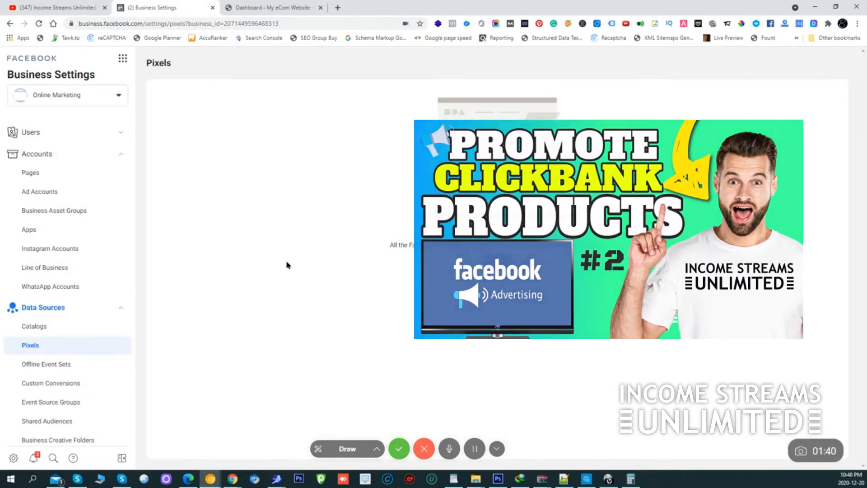
drag(415, 215, 594, 224)
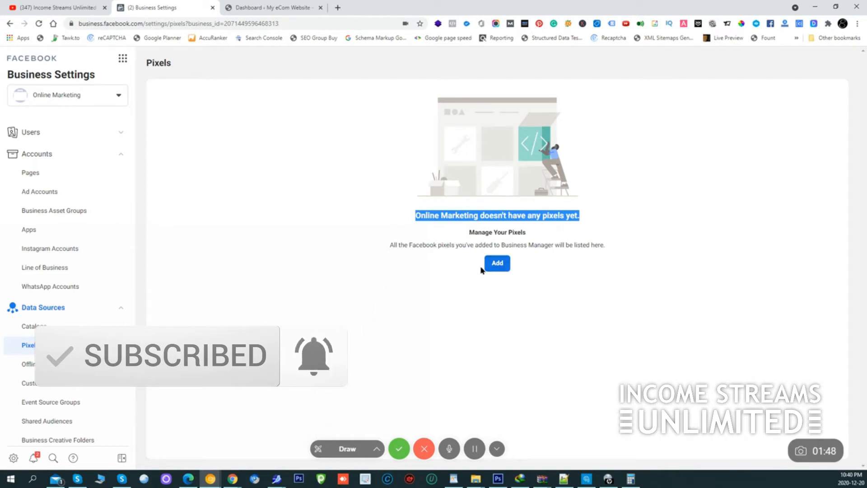
click(496, 264)
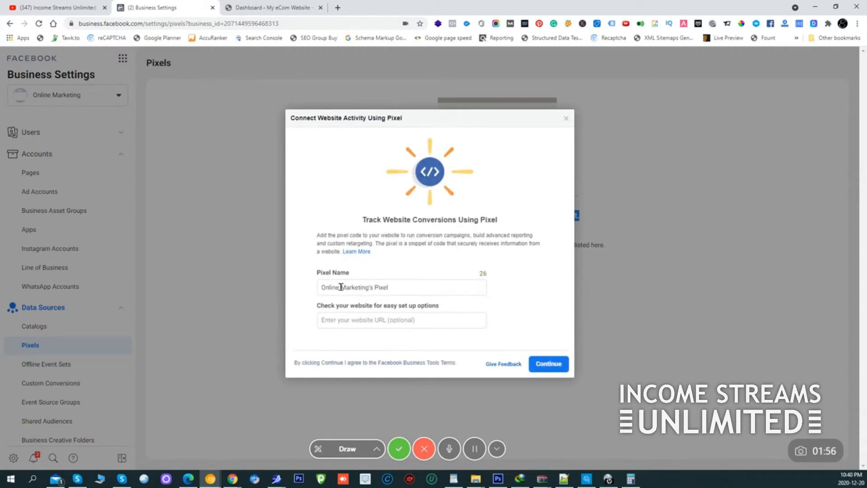
drag(404, 287, 340, 285)
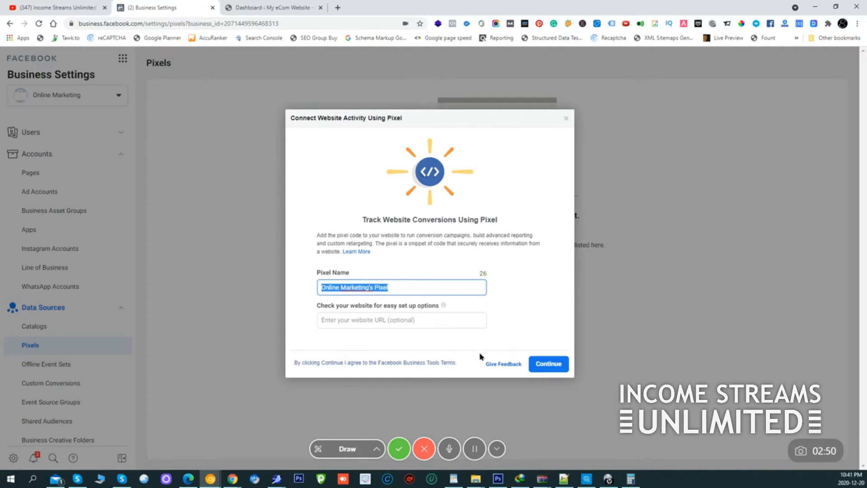
click(540, 365)
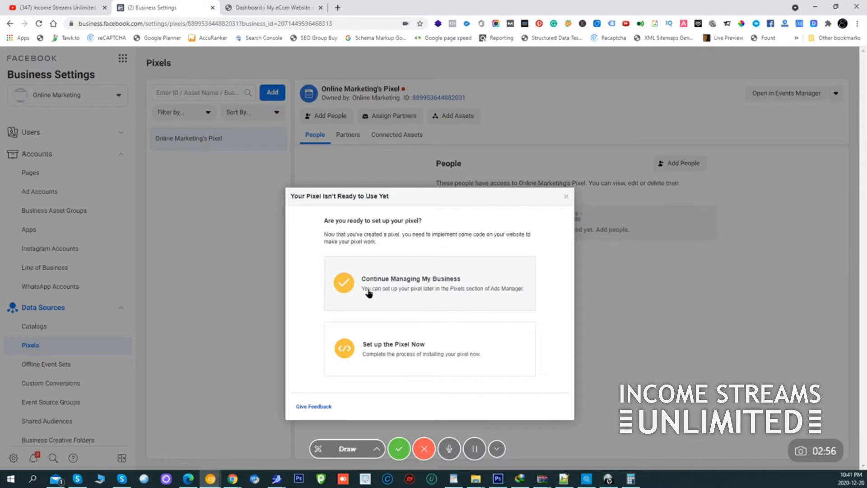
- Set up the pixel now with manual code installation and copy the base code to the clipboard
click(418, 345)
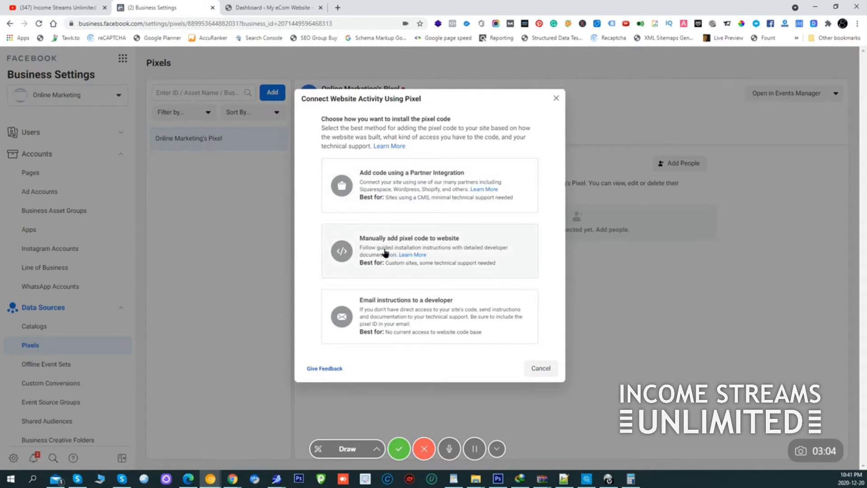
click(402, 248)
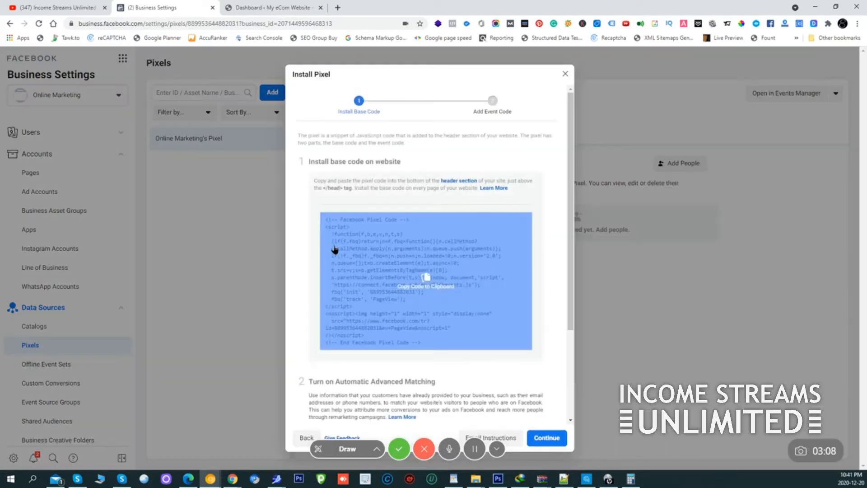
click(426, 280)
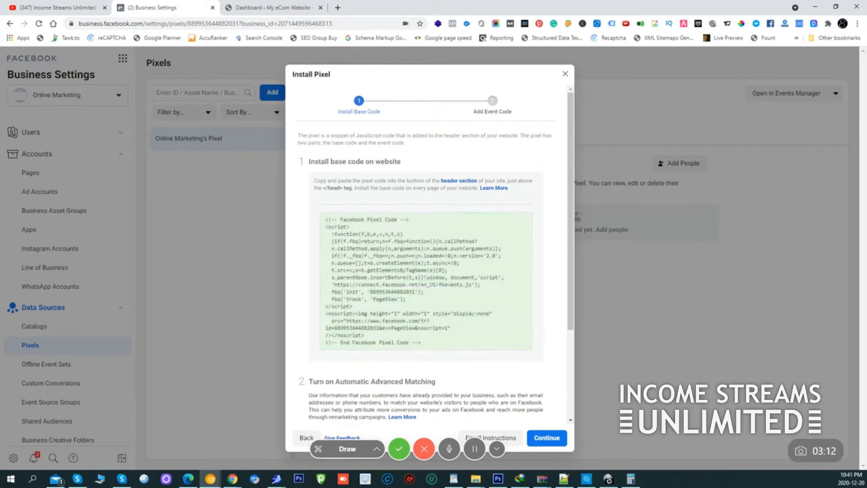
- Switch to Notepad++, paste the pixel code into a new blank document and copy the pixel ID from the fbq init line
key(alt+Tab)
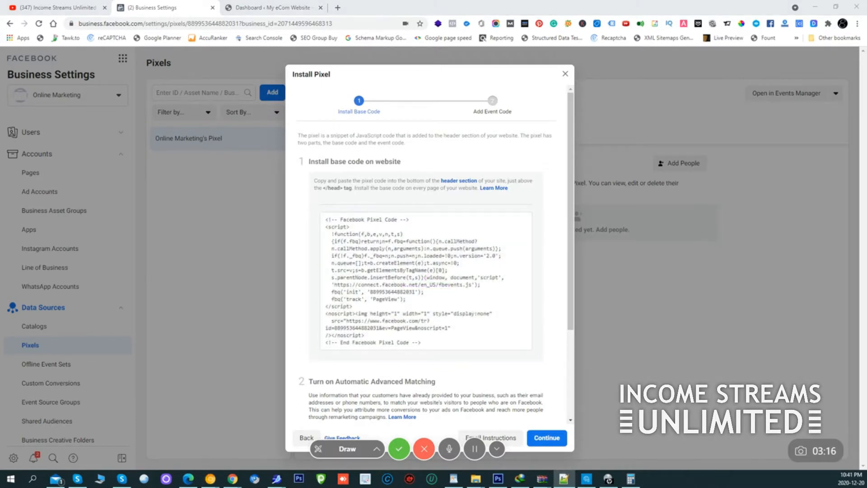
drag(0, 146, 233, 52)
double_click(233, 52)
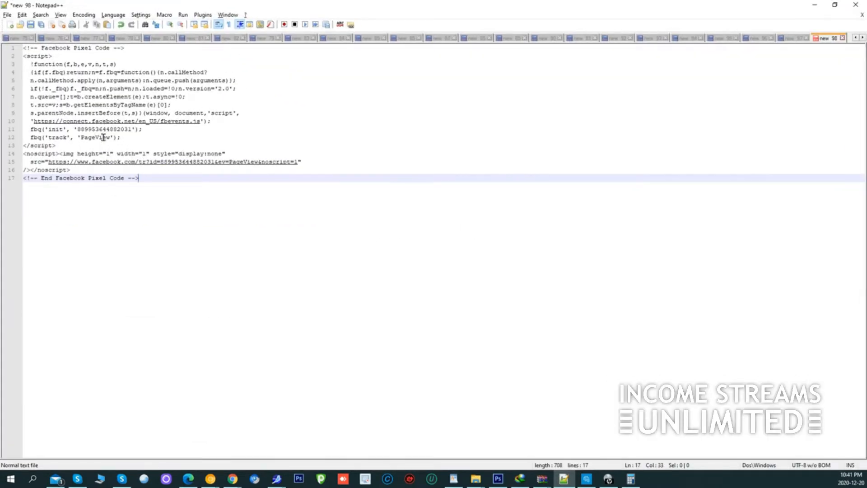
drag(132, 129, 76, 129)
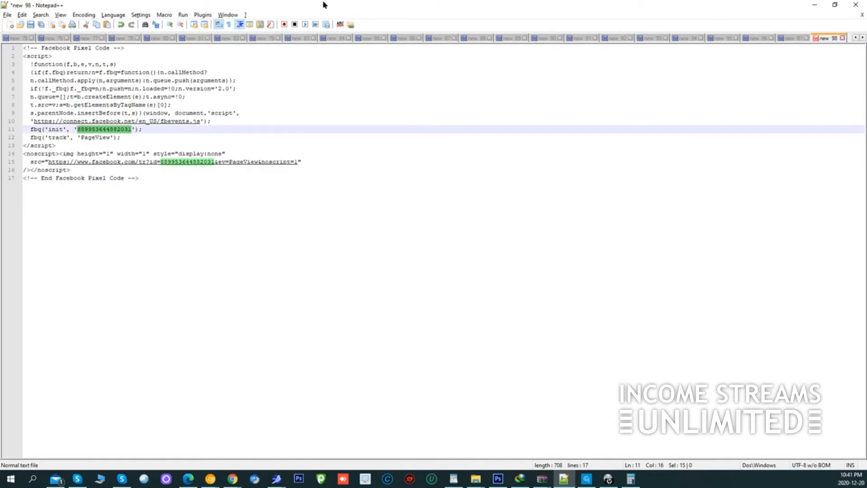
key(alt+Tab)
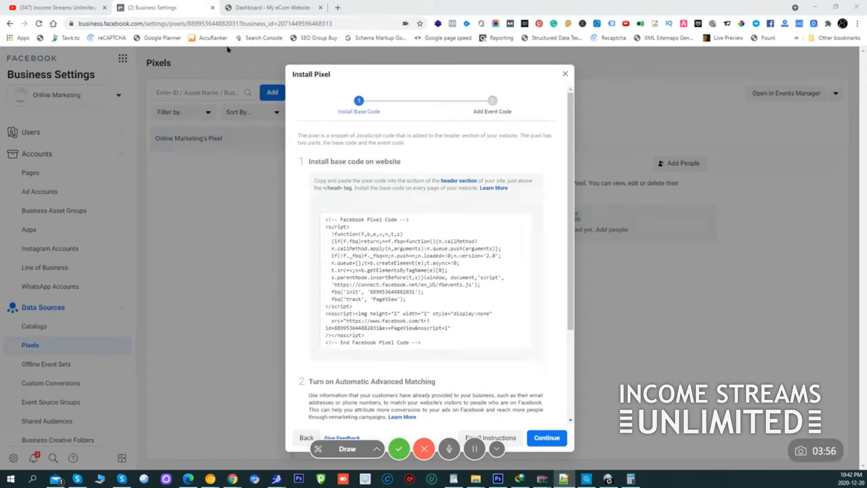
- Switch to the site's WordPress admin and search for new plugins with "fb pixel"
click(252, 6)
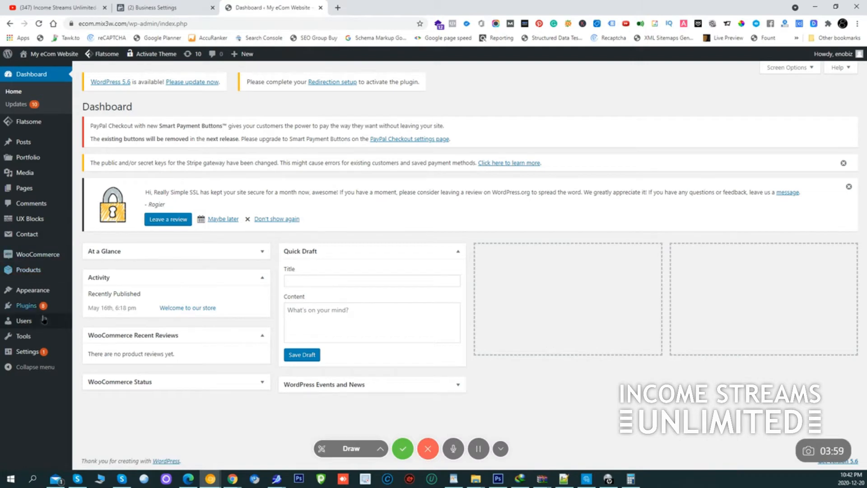
mouse_move(27, 305)
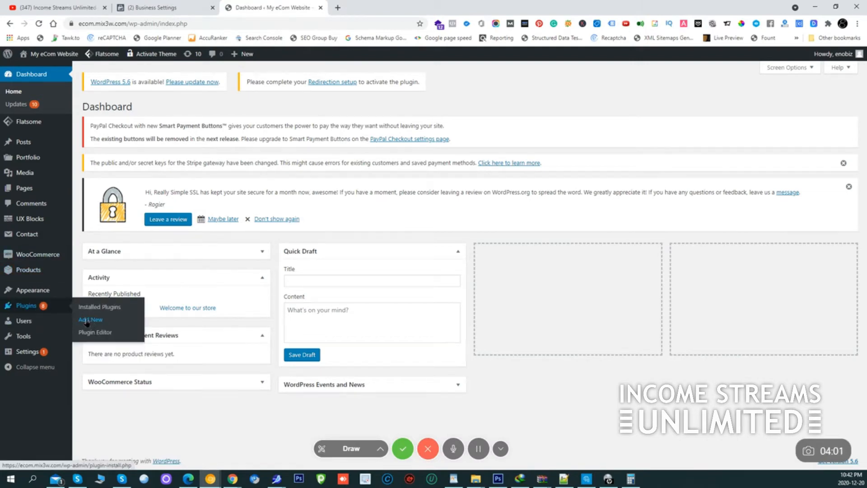
click(87, 321)
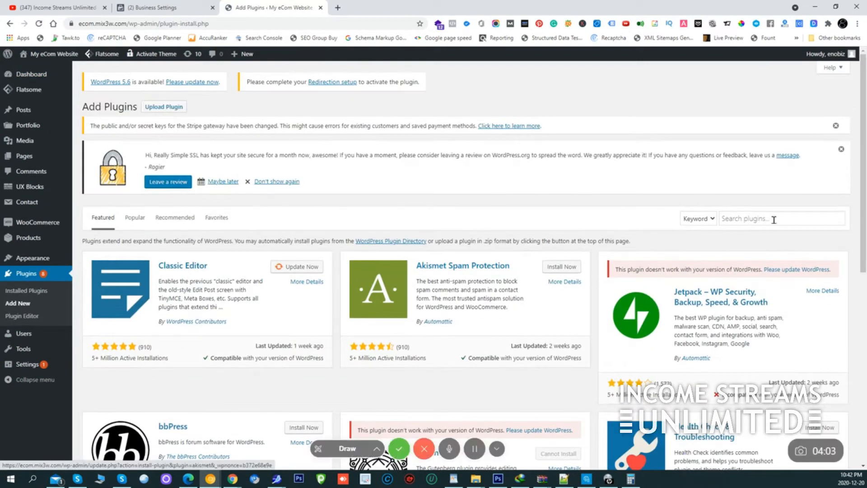
click(775, 220)
text(fb)
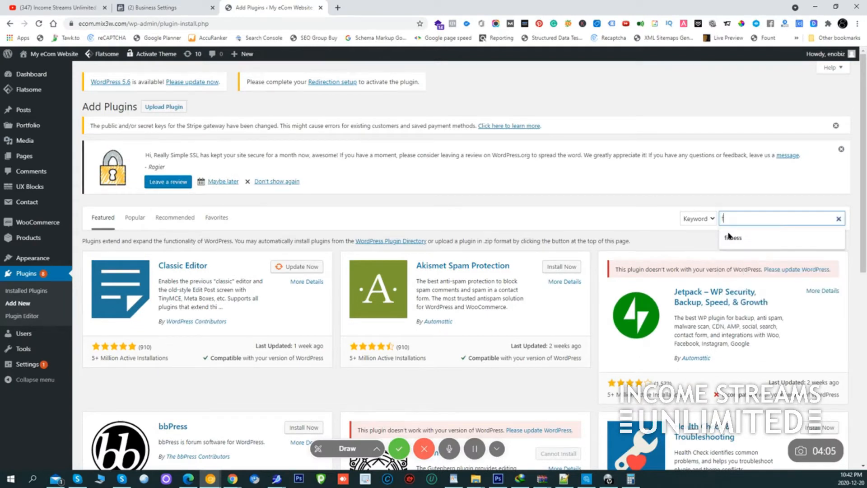
text( pixel)
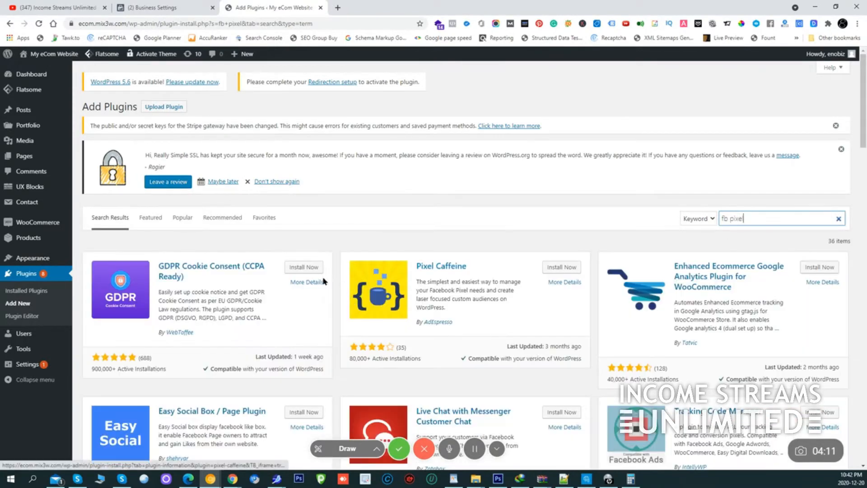
- Change the plugin search term to "facebook pixel"
scroll(479, 266, down, 3)
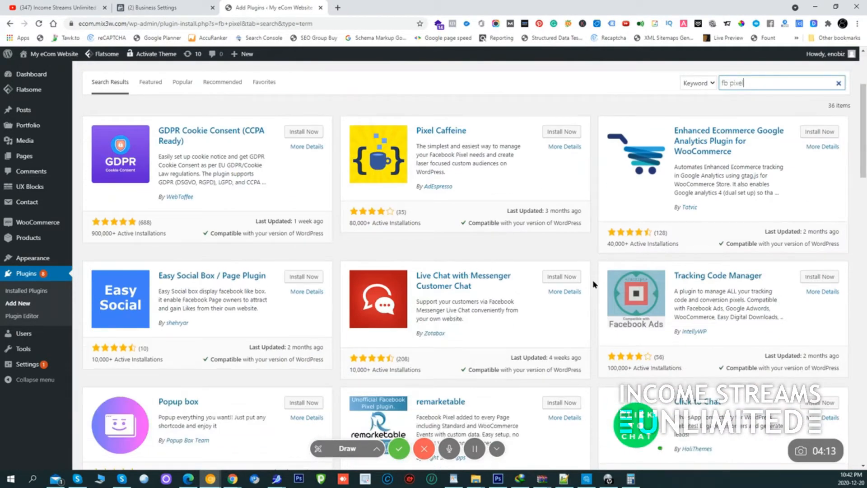
drag(725, 82, 727, 81)
text(facebook)
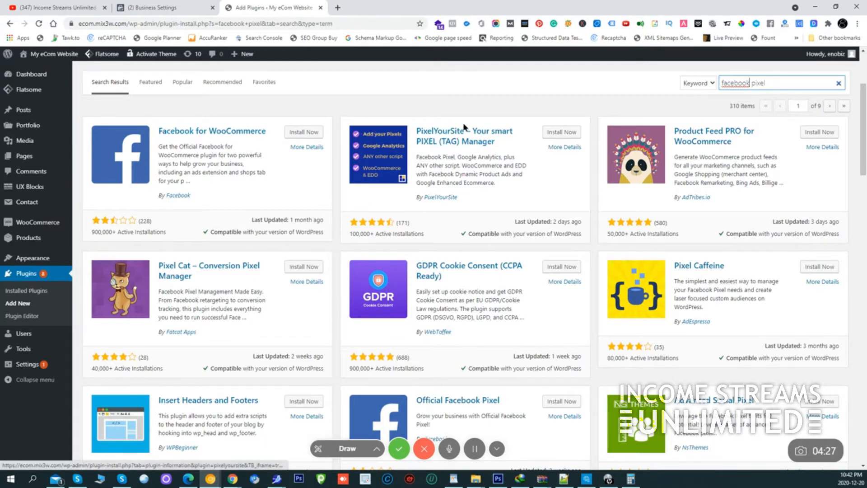
- Install and activate the plugin "PixelYourSite – Your smart PIXEL (TAG) Manager"
click(568, 133)
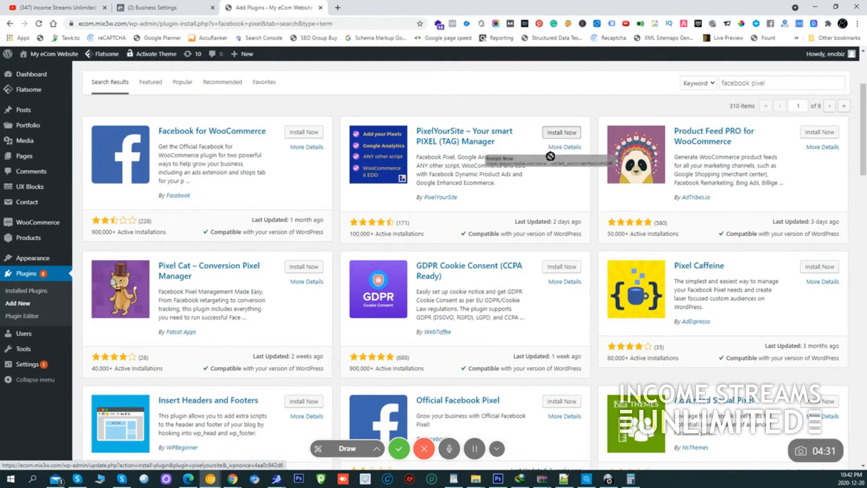
scroll(544, 166, down, 3)
scroll(542, 166, up, 3)
scroll(542, 166, down, 3)
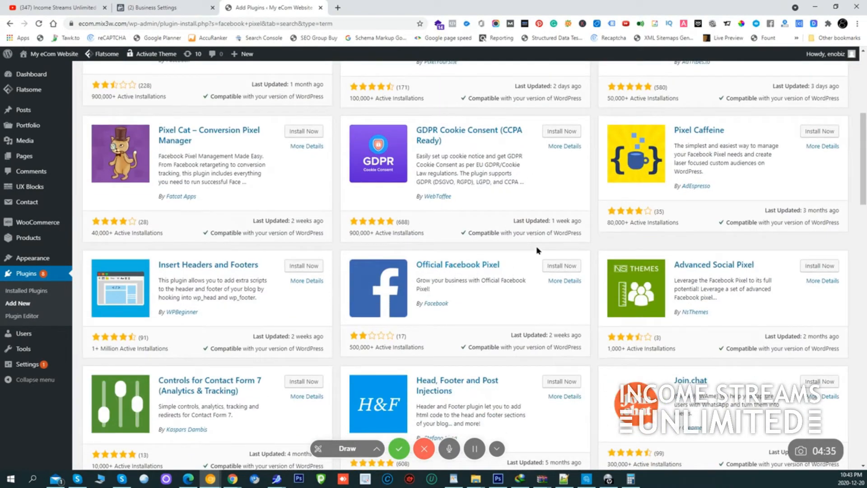
scroll(536, 250, up, 6)
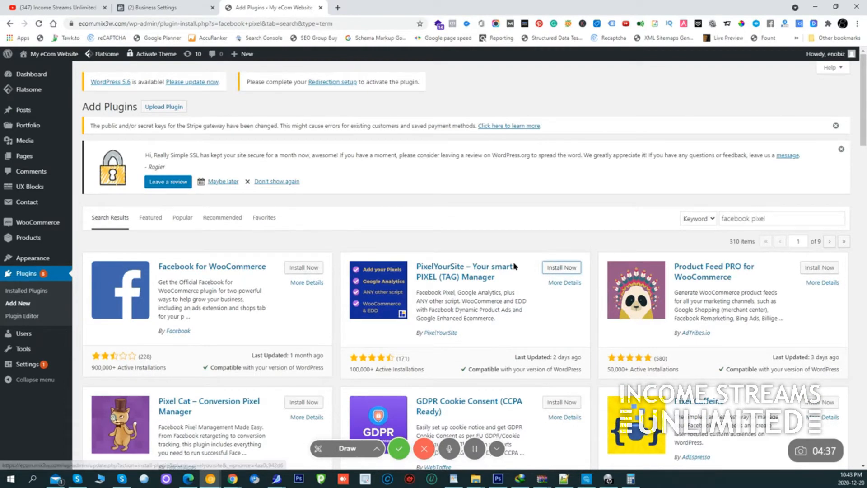
click(554, 271)
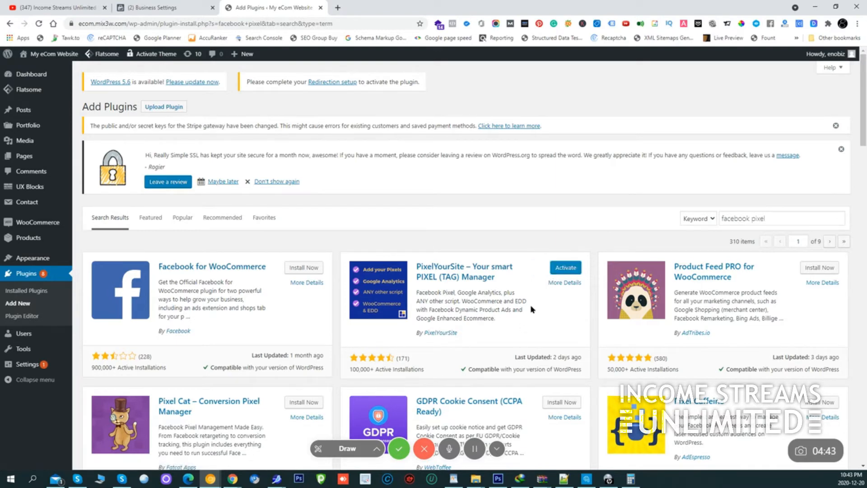
click(562, 271)
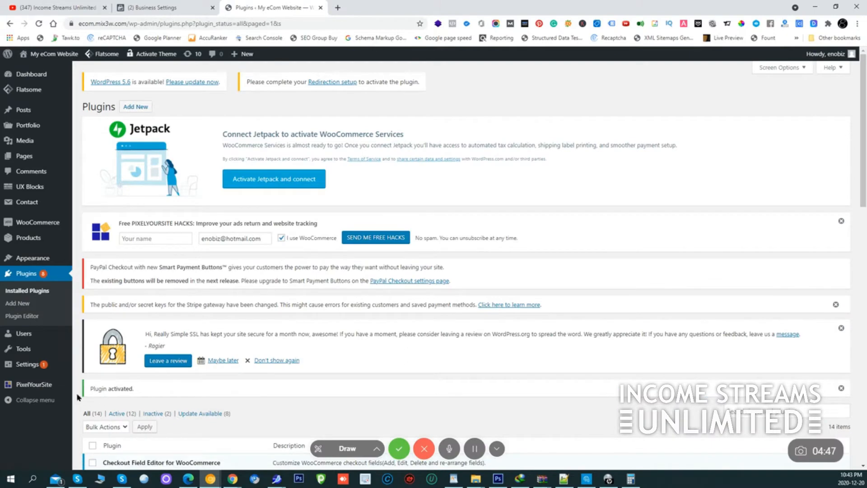
- Paste the copied pixel ID as the Facebook Pixel ID in PixelYourSite's general settings and save the settings
mouse_move(36, 388)
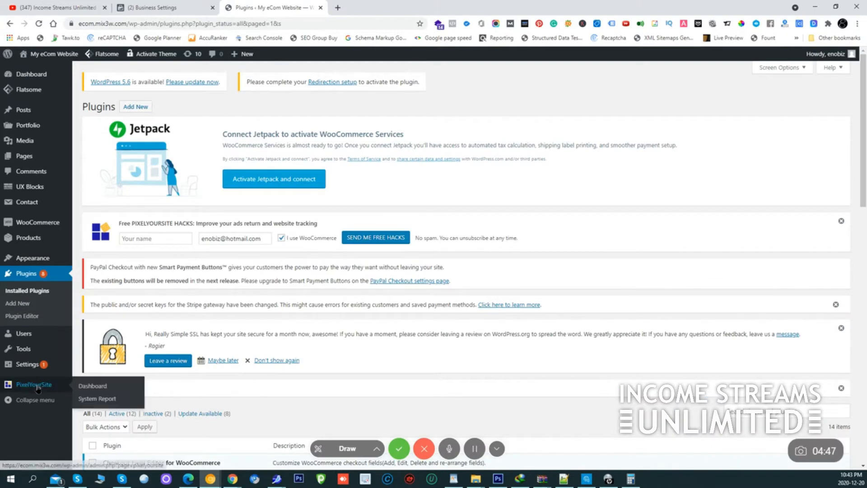
click(47, 388)
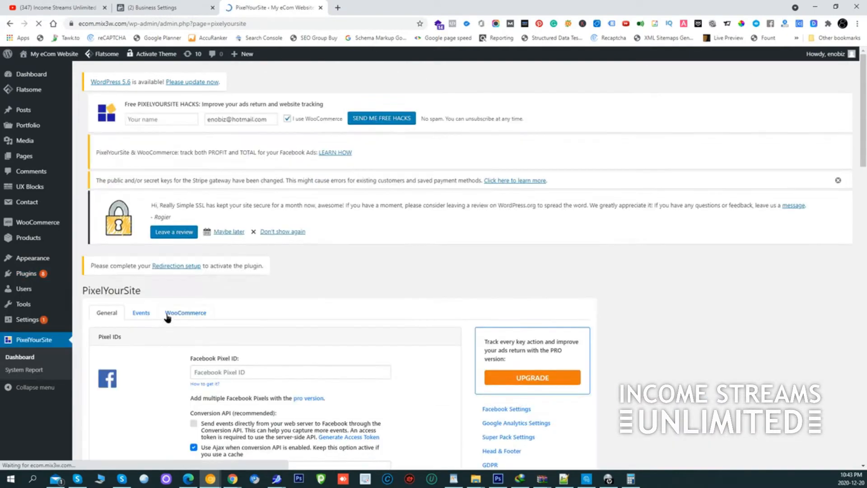
scroll(167, 316, down, 3)
click(221, 226)
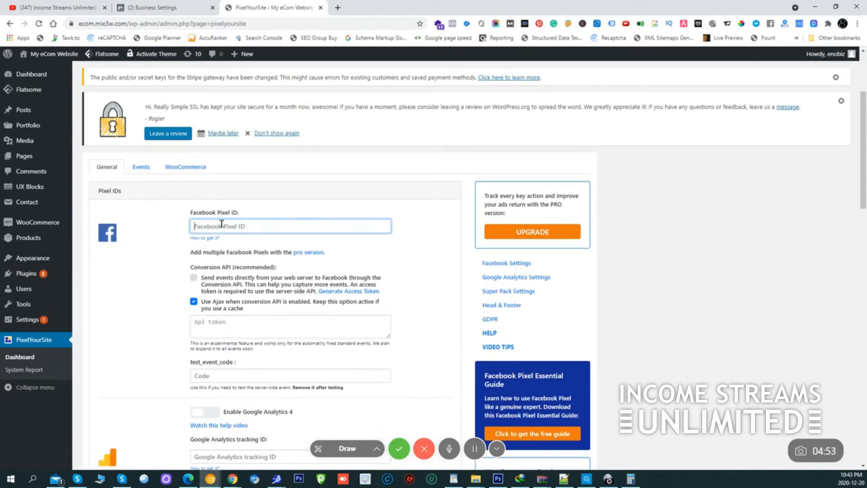
key(ctrl+v)
scroll(339, 298, down, 3)
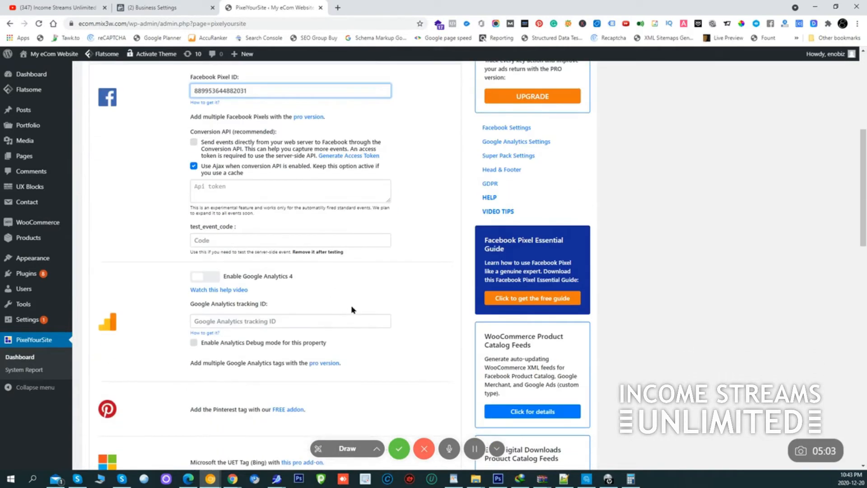
scroll(351, 308, down, 15)
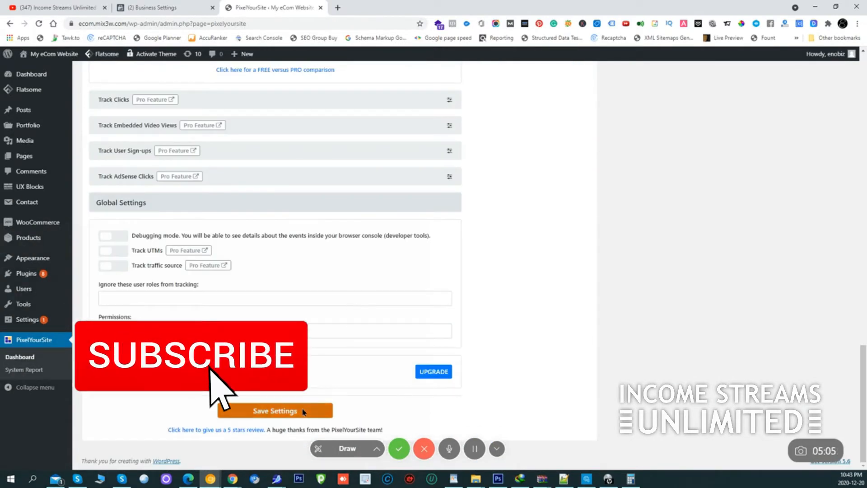
click(303, 411)
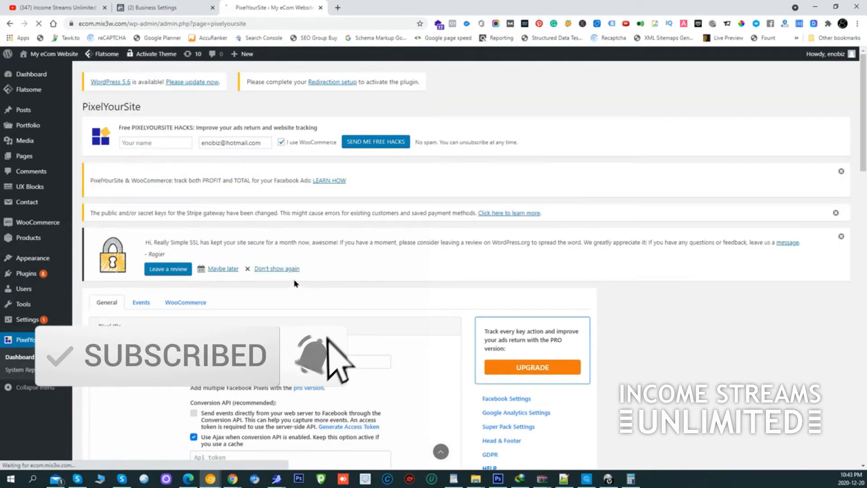
- Review the saved Facebook Pixel ID and open the Facebook Pixel Helper extension to check the current page for pixels
scroll(256, 275, down, 3)
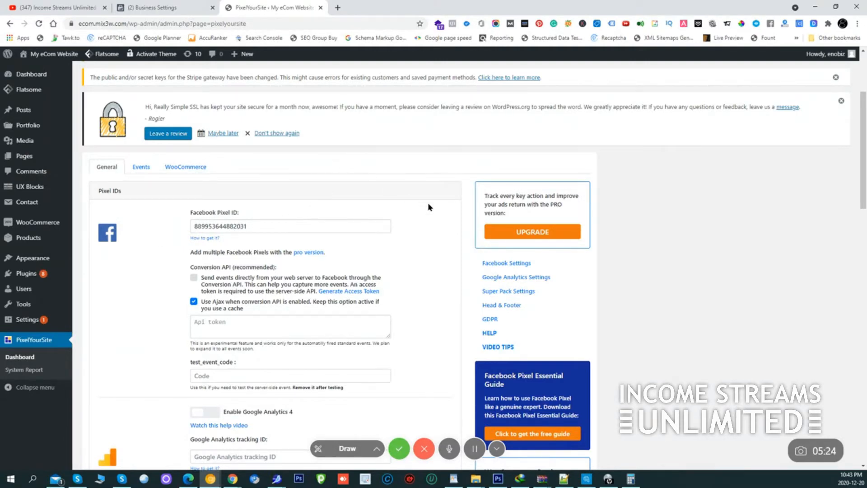
click(453, 24)
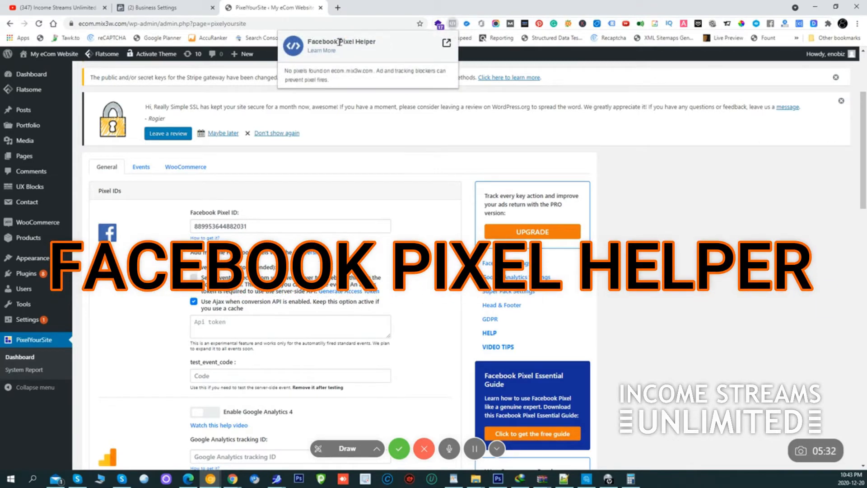
drag(382, 42, 307, 42)
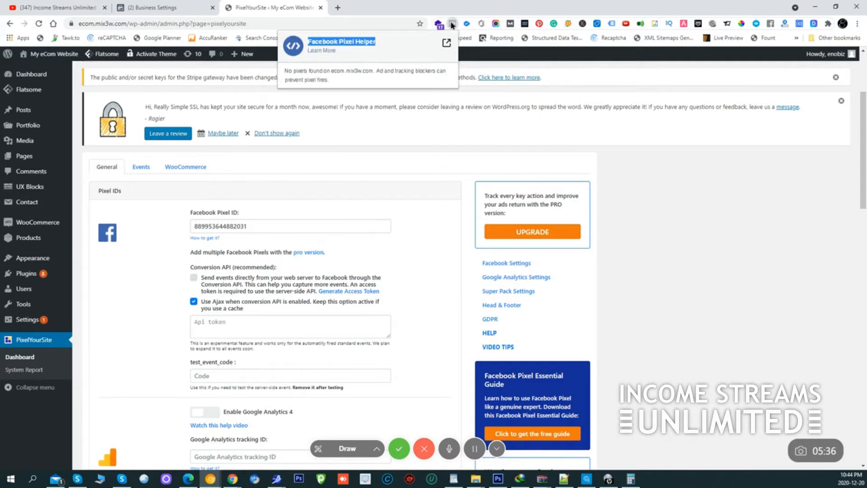
click(374, 109)
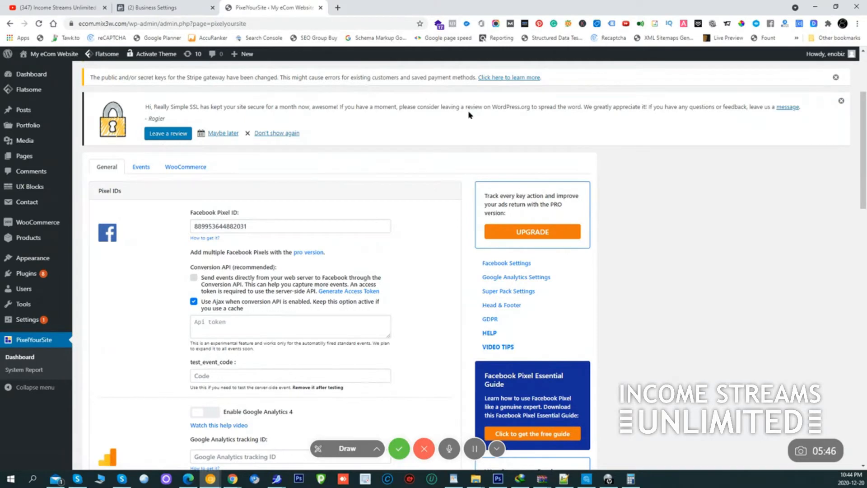
click(857, 23)
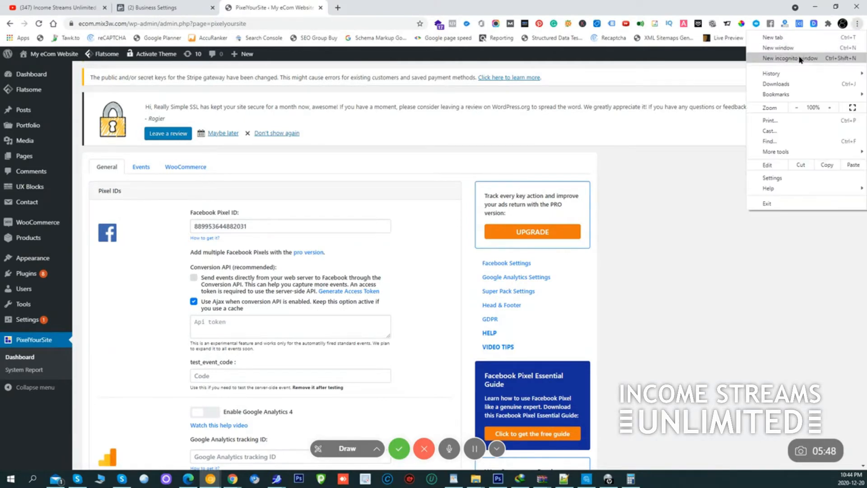
click(130, 23)
click(130, 24)
drag(149, 23, 70, 21)
key(ctrl+c)
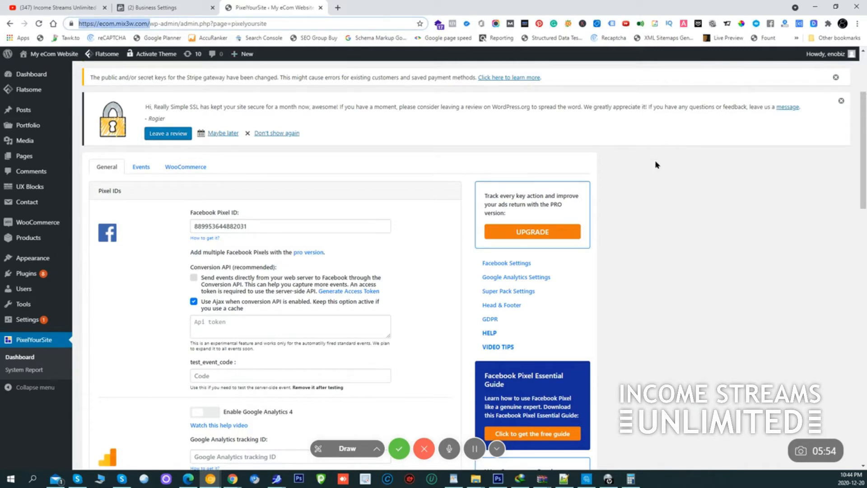
click(857, 23)
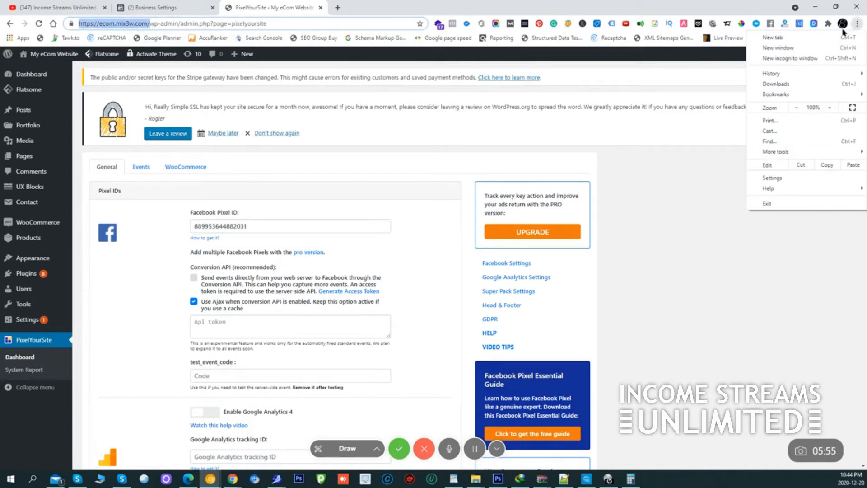
click(788, 58)
key(ctrl+v)
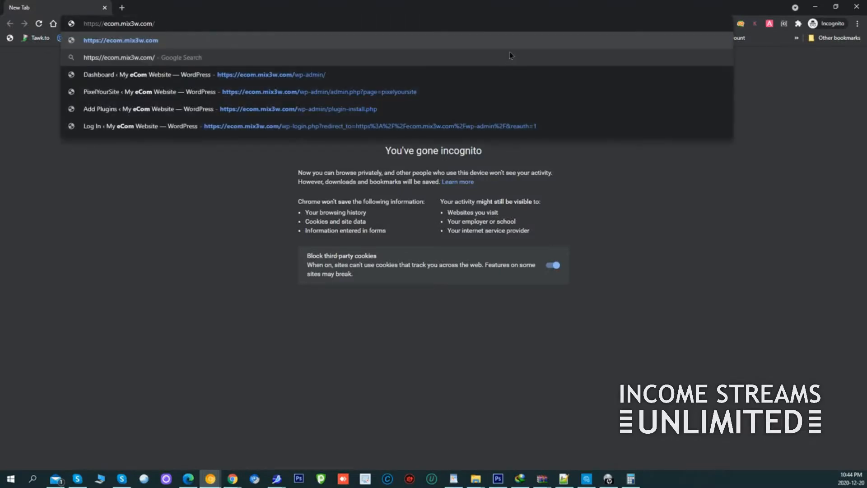
key(Return)
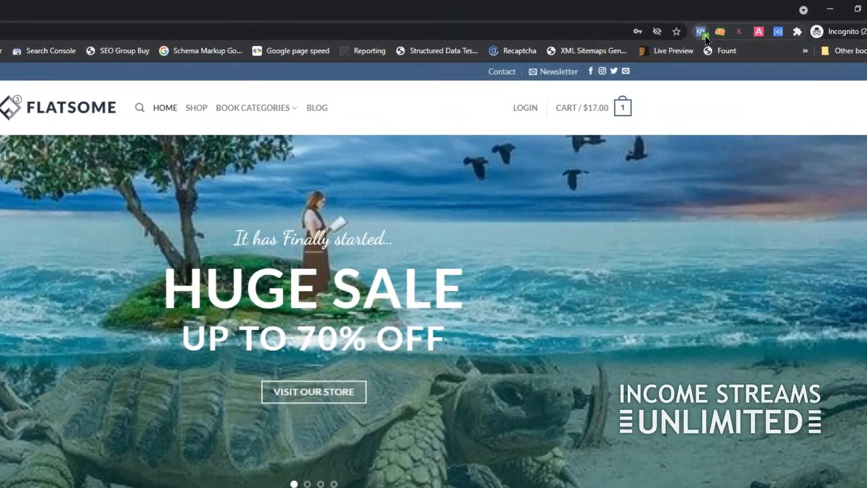
- Check the home page with Facebook Pixel Helper and compare the detected pixel ID with the one saved in PixelYourSite
click(707, 30)
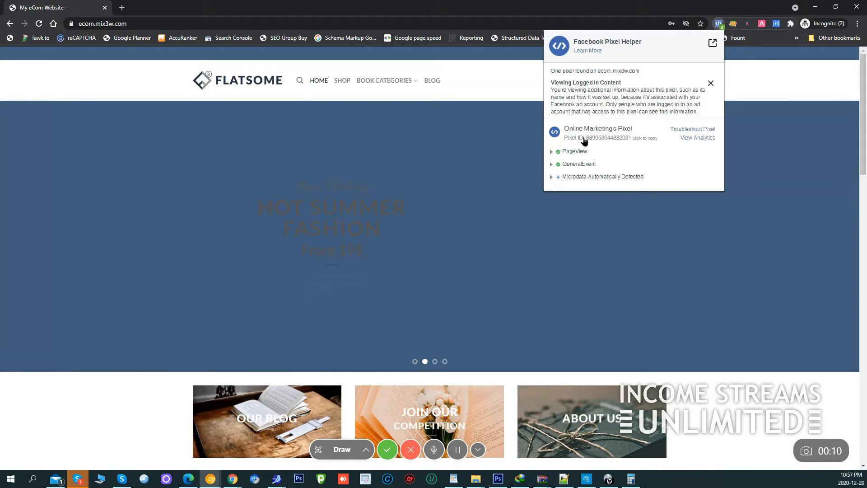
drag(586, 142, 634, 143)
click(633, 143)
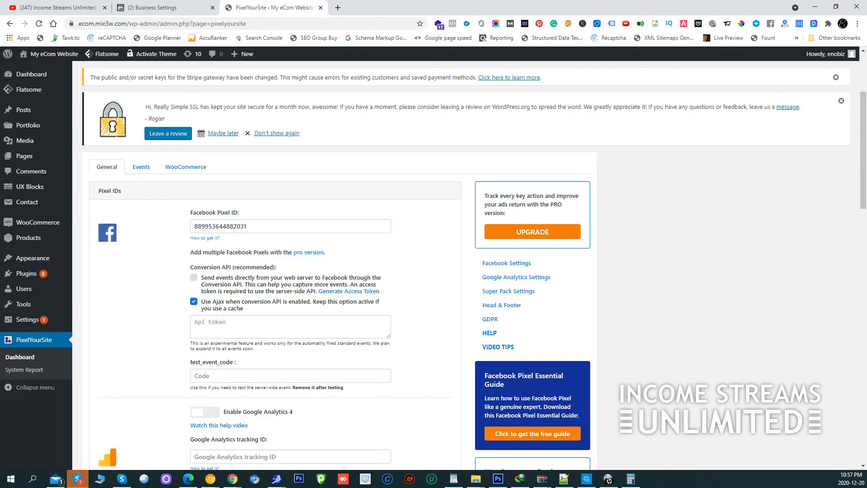
click(215, 431)
click(250, 228)
double_click(235, 228)
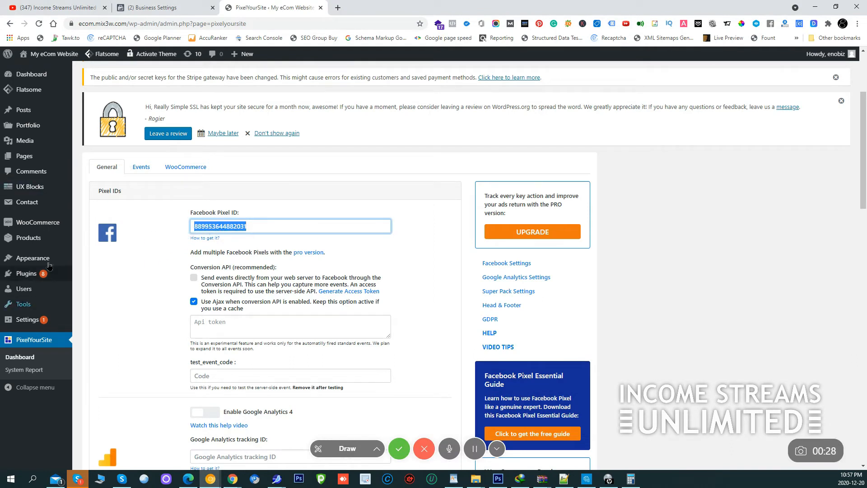
- Open PixelYourSite's Events settings and review the user-defined events options and the events list
mouse_move(52, 267)
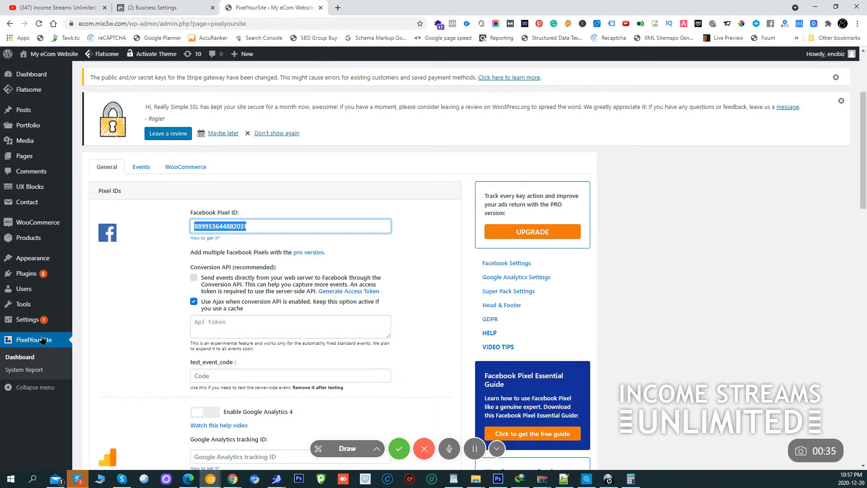
click(142, 167)
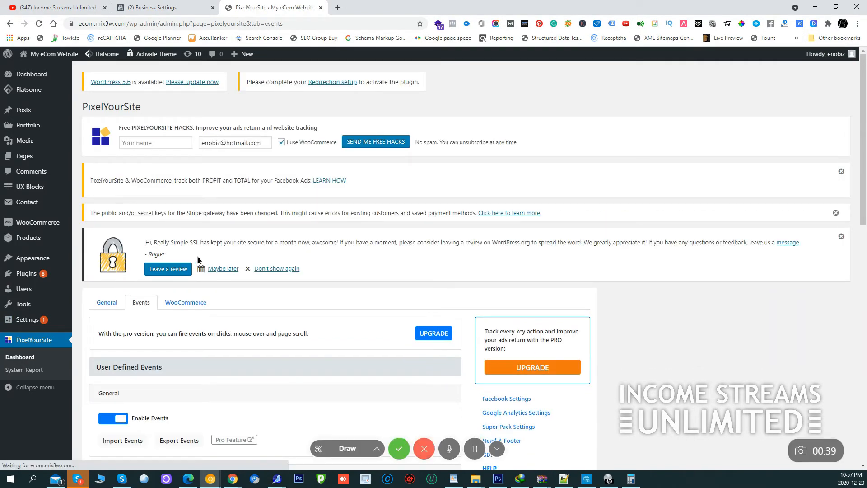
scroll(299, 255, down, 3)
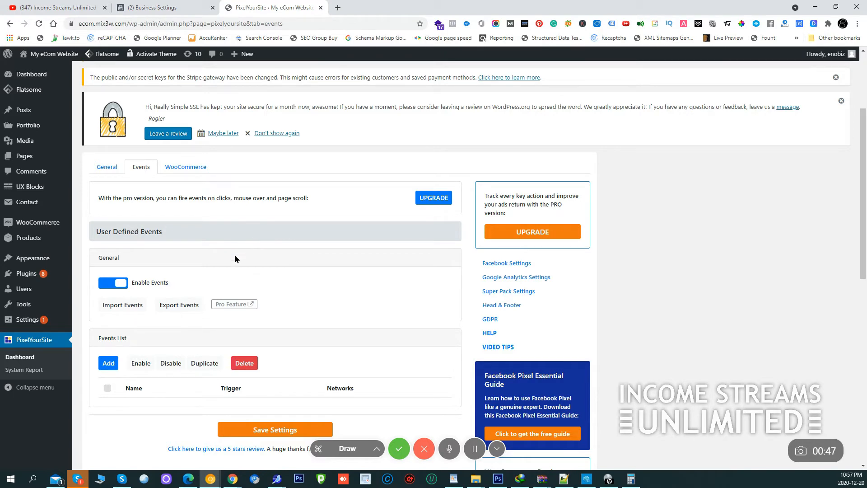
scroll(226, 294, down, 3)
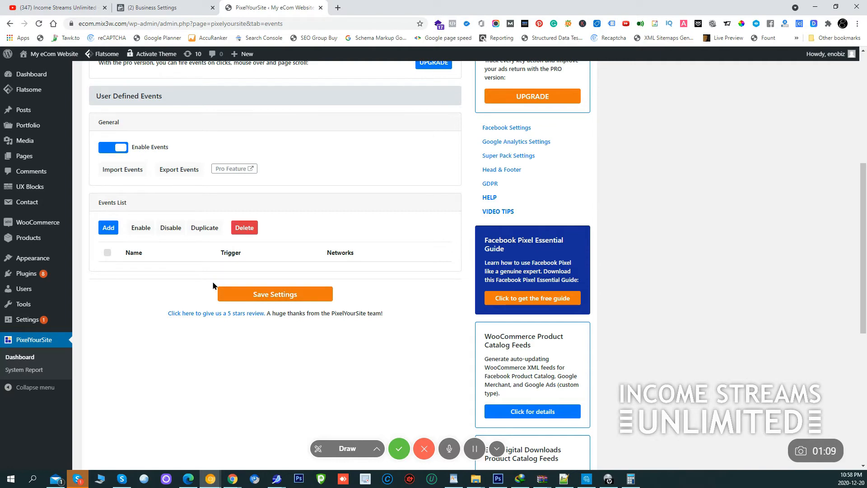
- Create a new WordPress page titled "Thank you page"
mouse_move(69, 159)
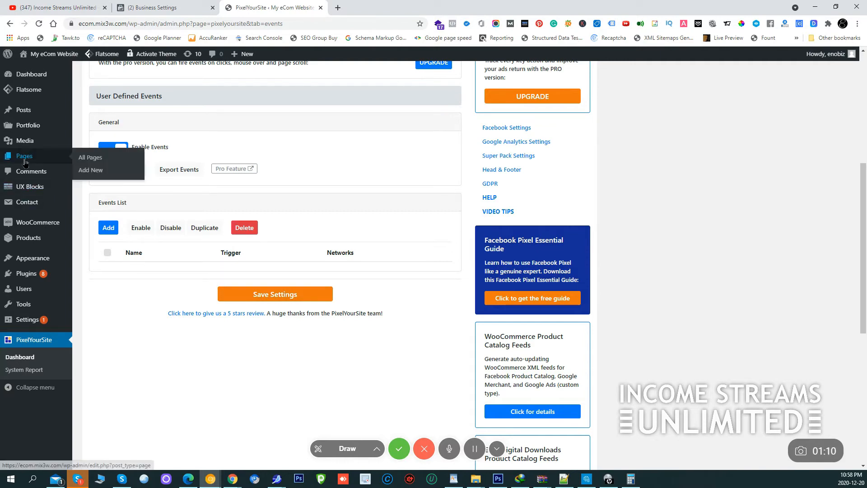
click(86, 170)
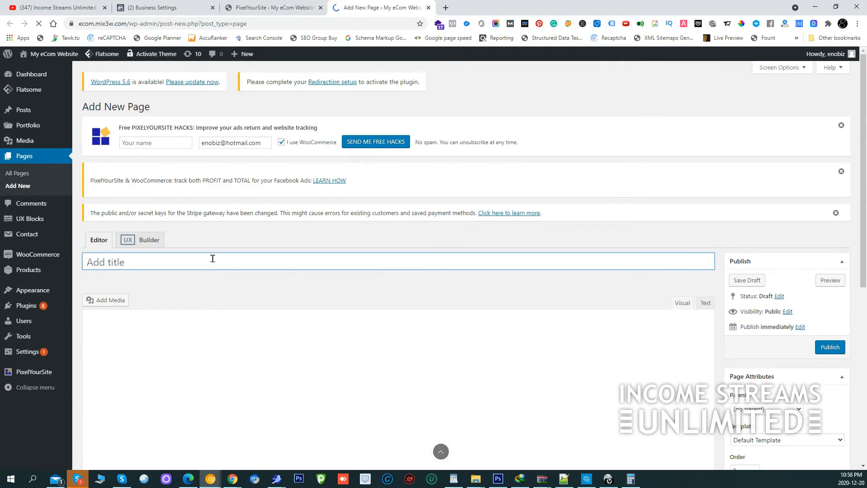
text(Tank you)
key(BackSpace)
key(BackSpace)
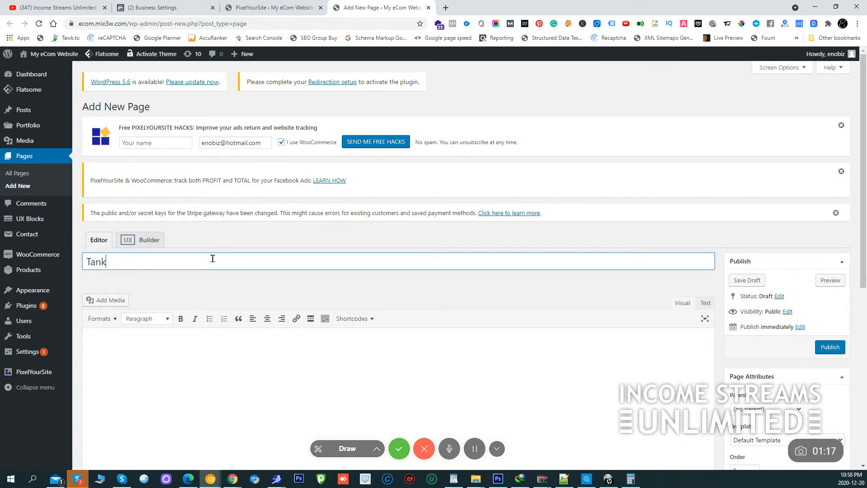
key(BackSpace)
text(hank you page)
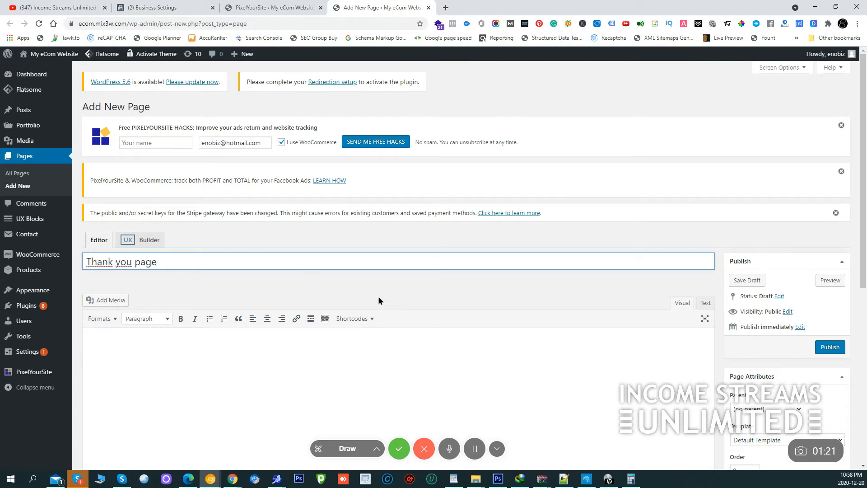
- Publish the thank-you page and copy its permalink address
scroll(812, 357, down, 3)
double_click(822, 203)
click(828, 212)
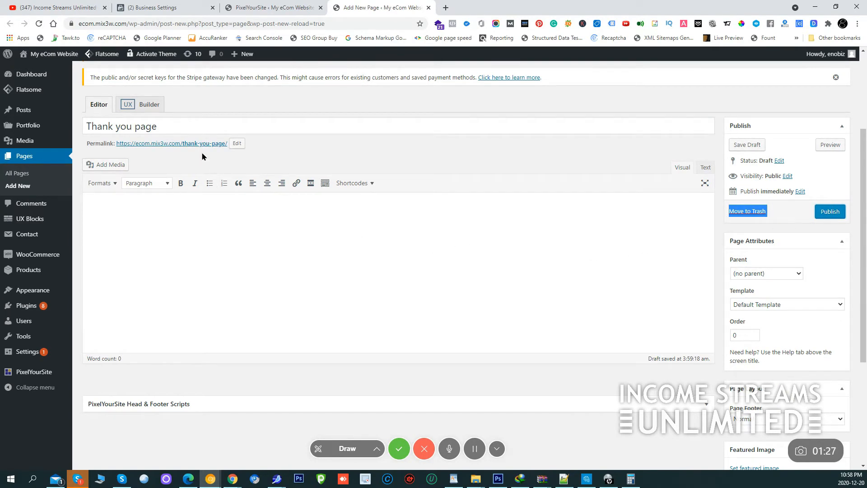
click(827, 215)
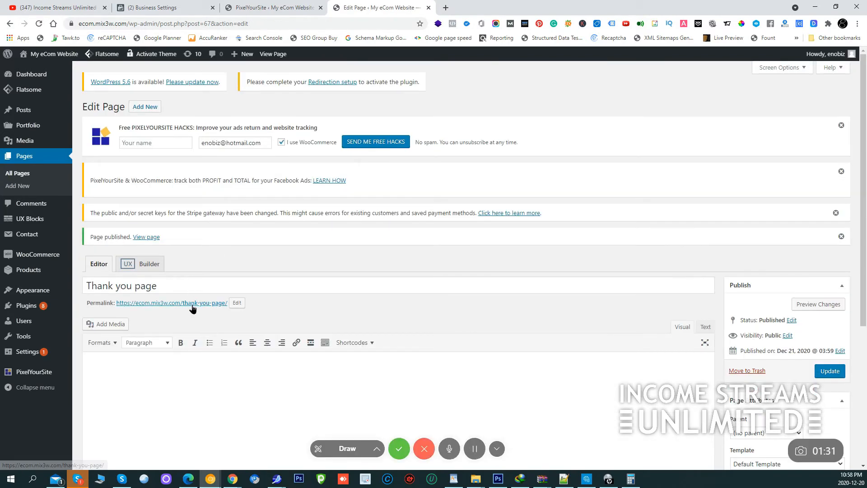
right_click(197, 304)
click(230, 356)
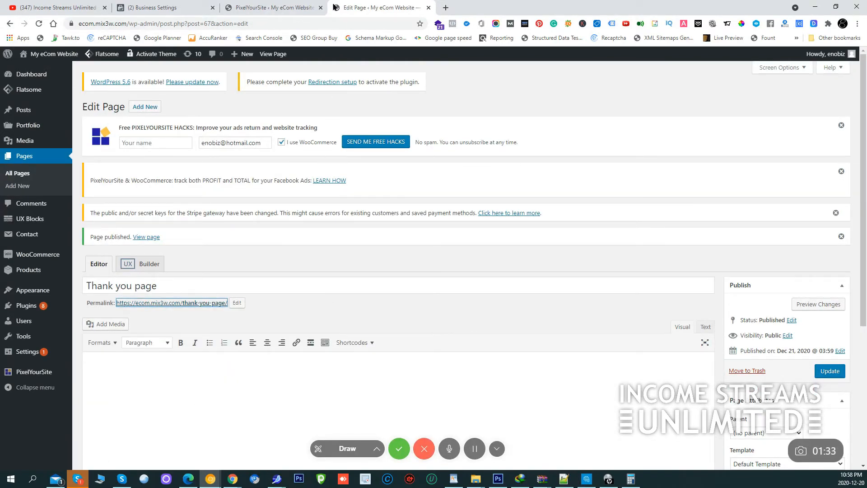
- Add a PixelYourSite event named "New subscriber" and enable it on Facebook
click(276, 7)
click(109, 228)
click(185, 283)
drag(165, 278, 104, 282)
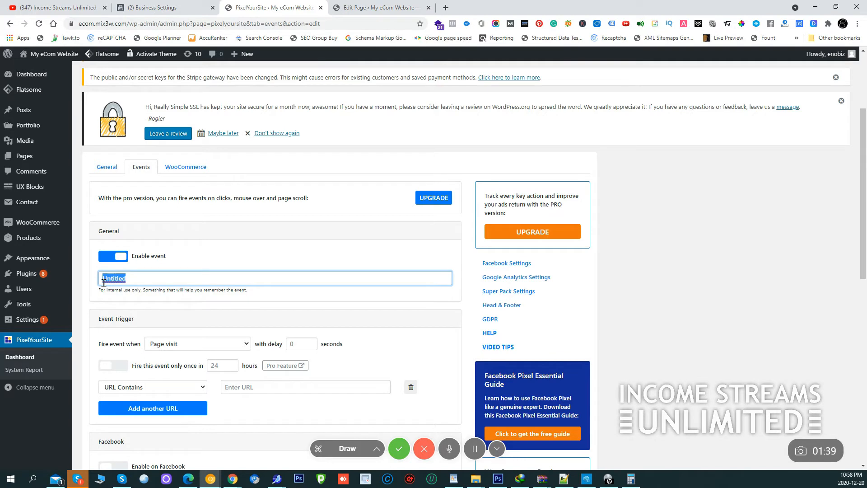
text(New subcr)
click(127, 279)
text(scriber)
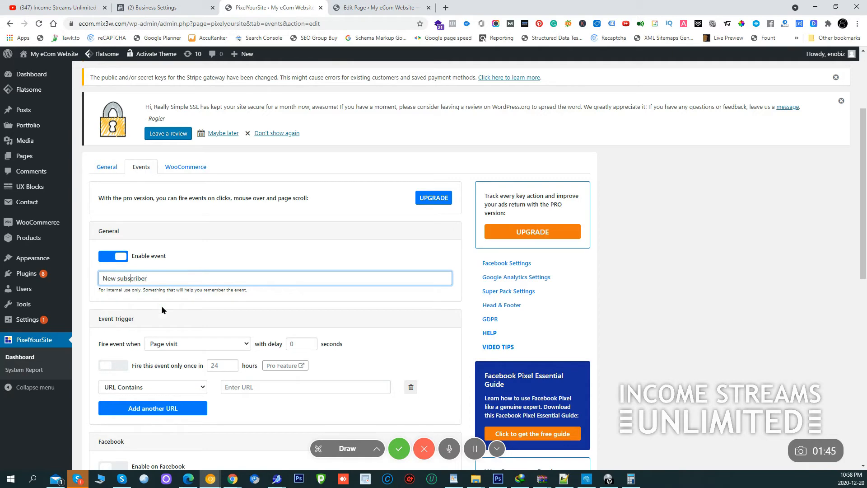
scroll(203, 333, down, 3)
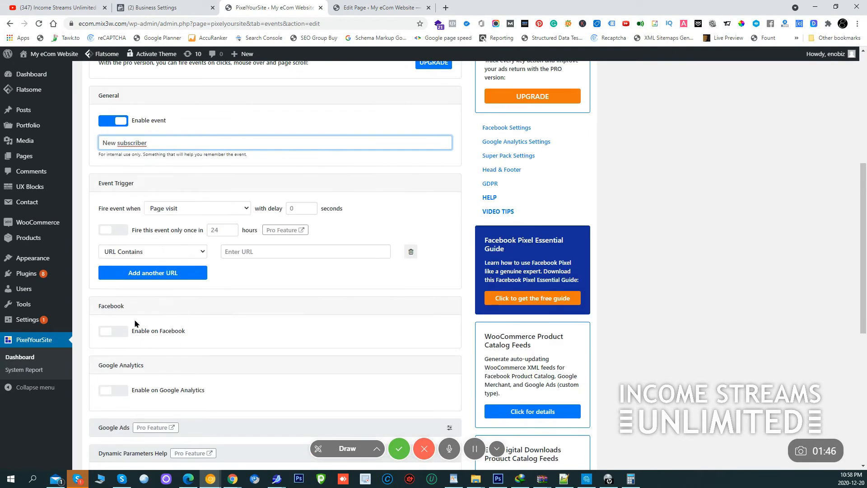
click(114, 335)
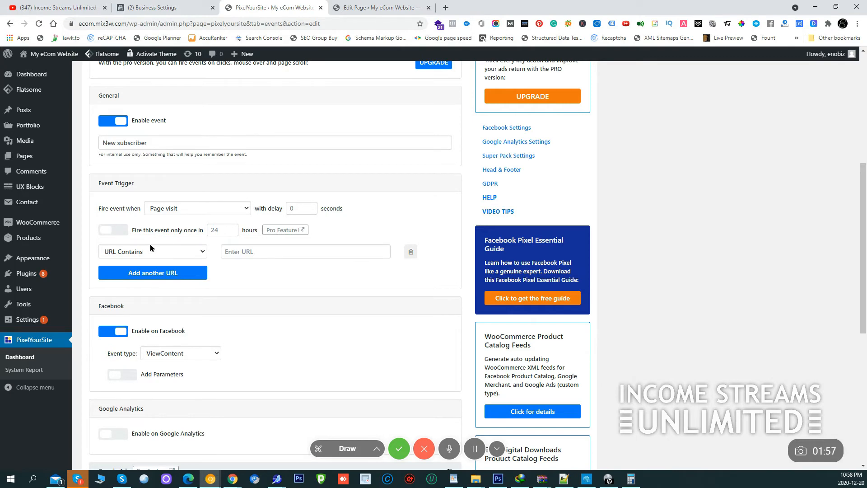
- View the live thank-you page through its permalink and return to the page editor
key(ctrl+Tab)
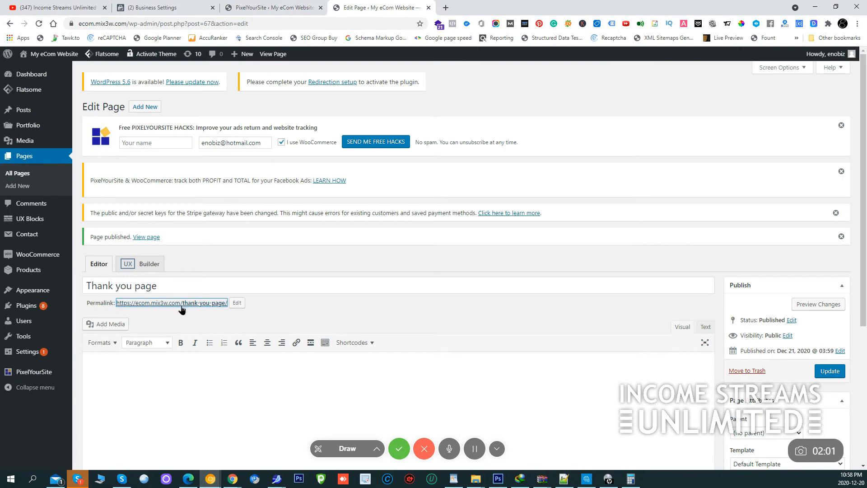
click(181, 304)
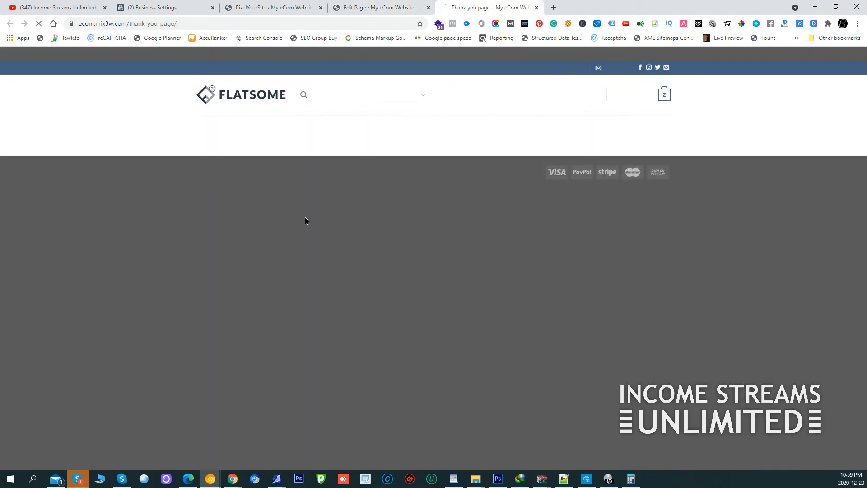
click(370, 4)
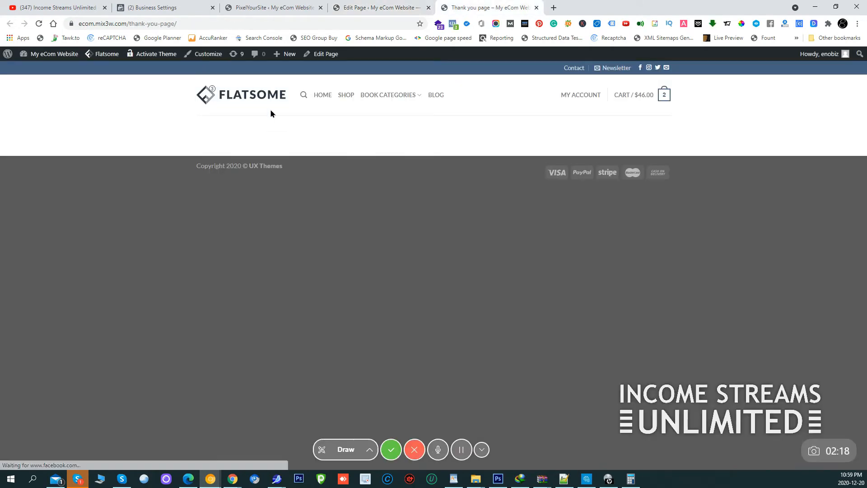
click(470, 7)
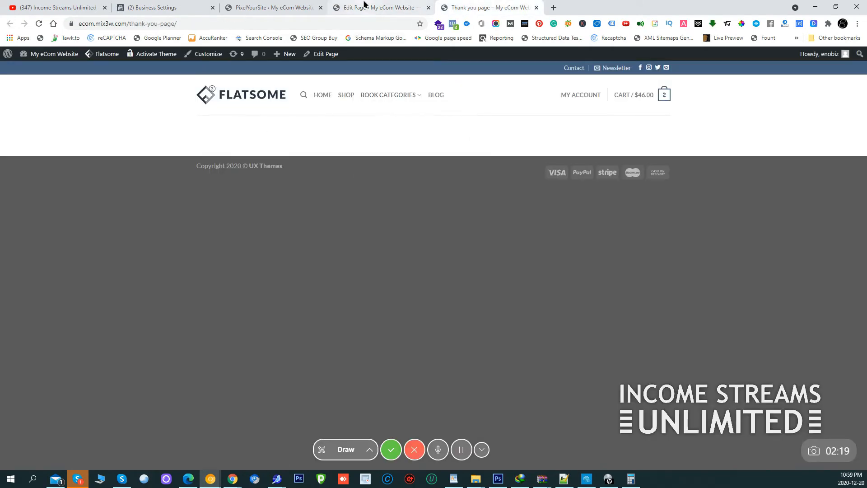
click(411, 7)
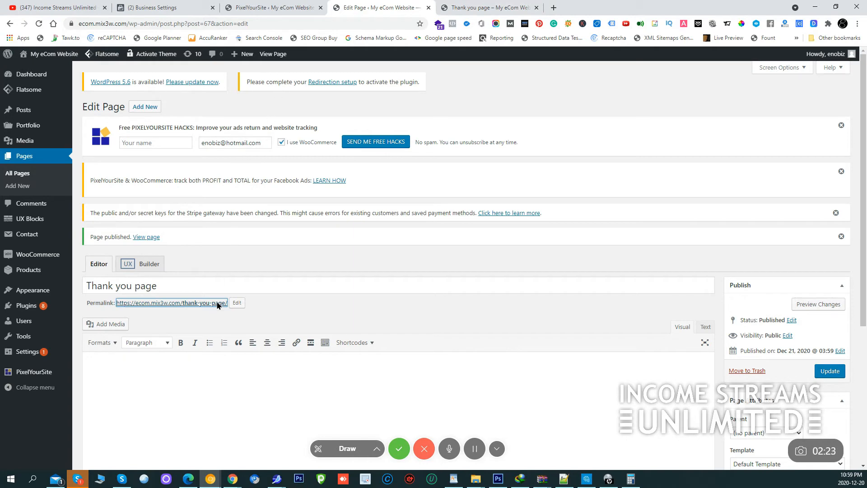
click(276, 7)
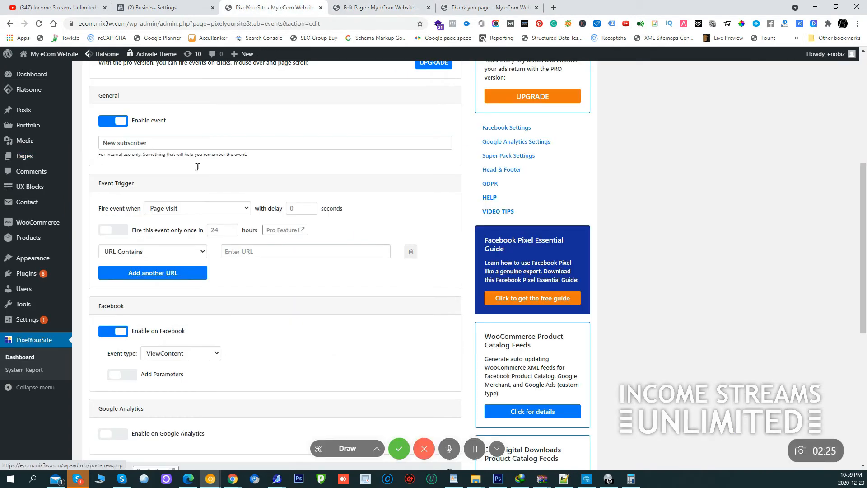
click(149, 272)
click(247, 253)
text(https://ecom.mix3w.com/thank-you-page/)
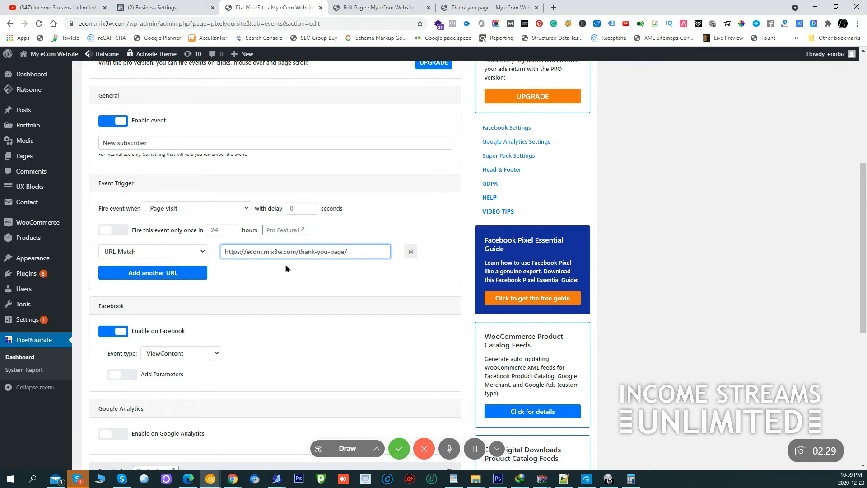
- Set the event's Facebook event type to Subscribe and save the event
scroll(171, 302, down, 3)
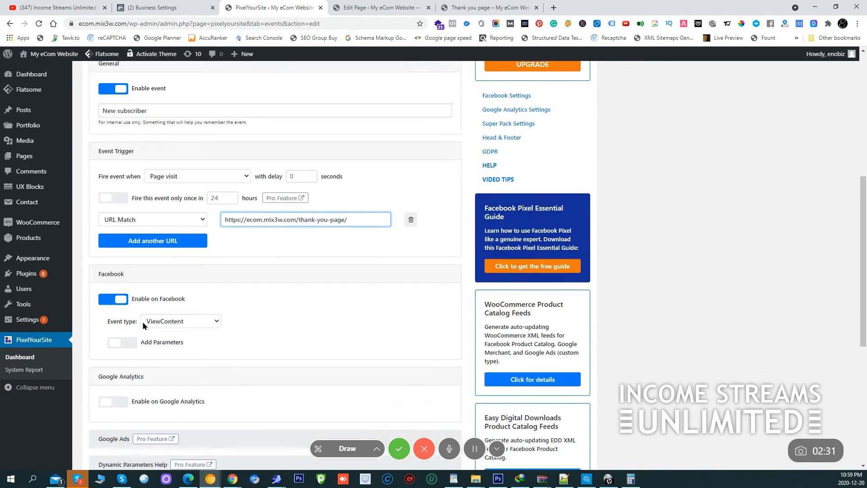
click(174, 222)
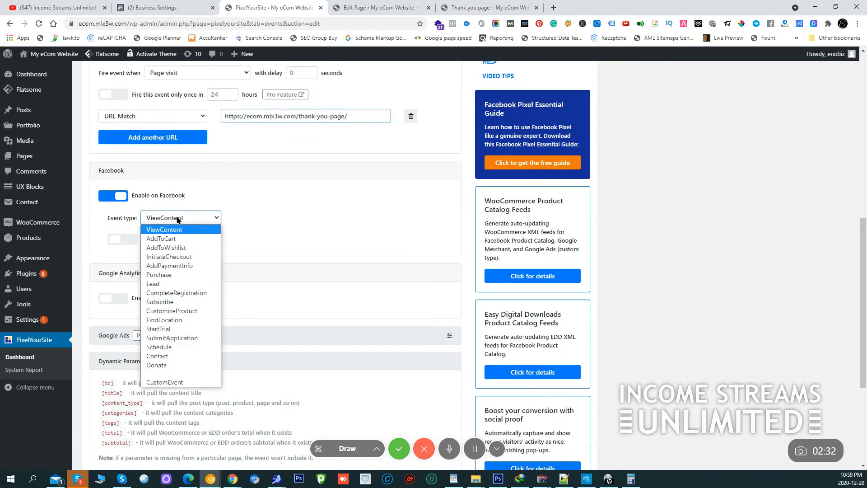
click(166, 303)
scroll(168, 242, down, 4)
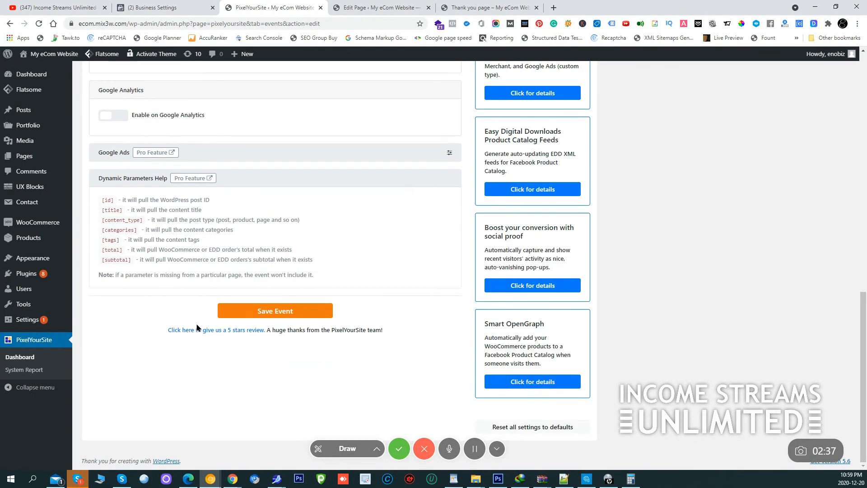
click(270, 311)
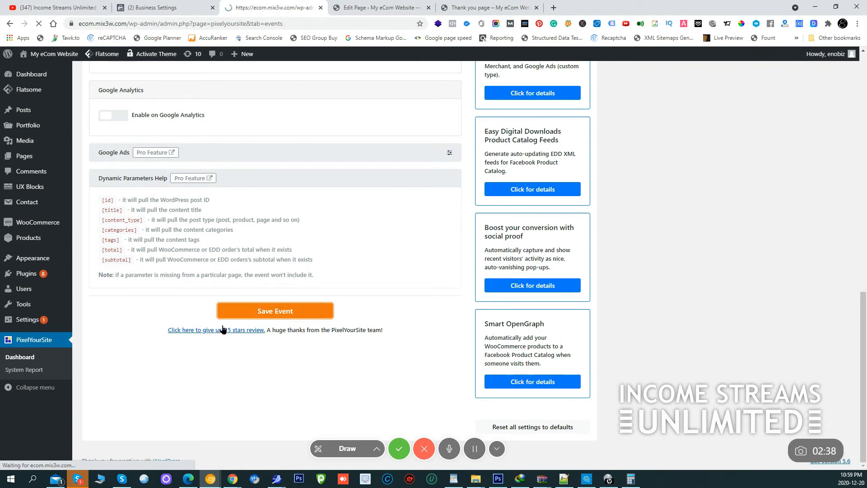
- Check the saved New subscriber event's trigger and network in the PixelYourSite events list
scroll(260, 292, down, 6)
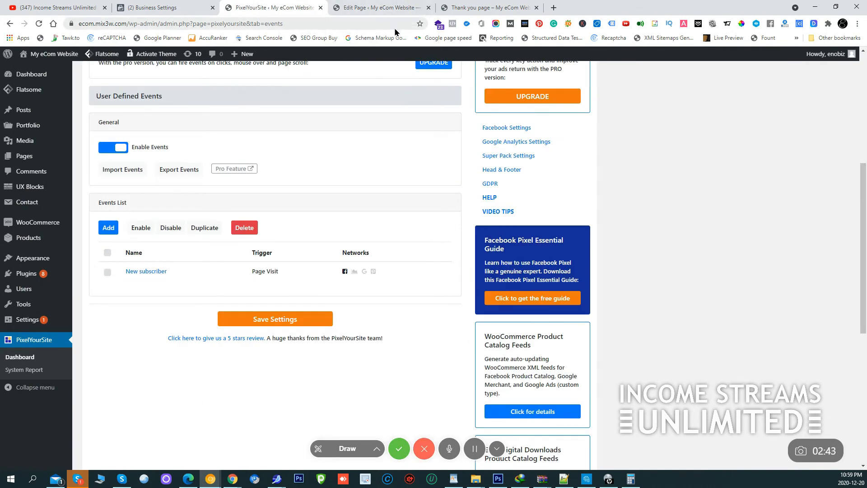
mouse_move(167, 271)
scroll(244, 273, up, 3)
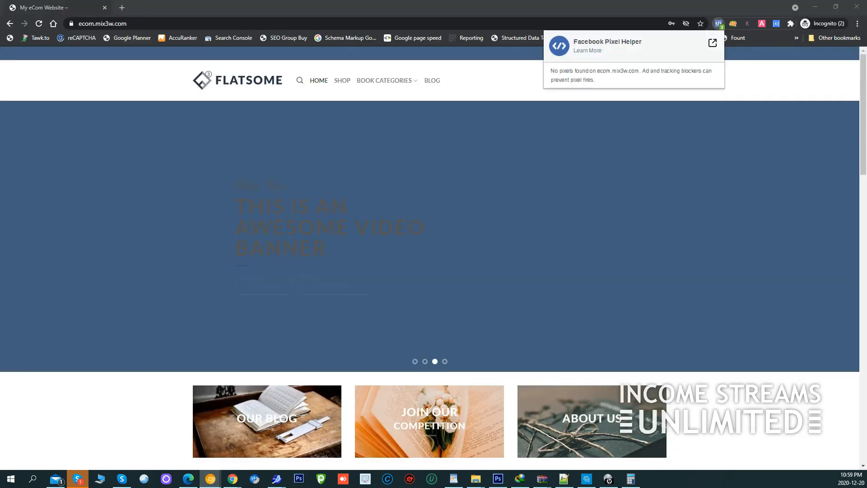
click(210, 434)
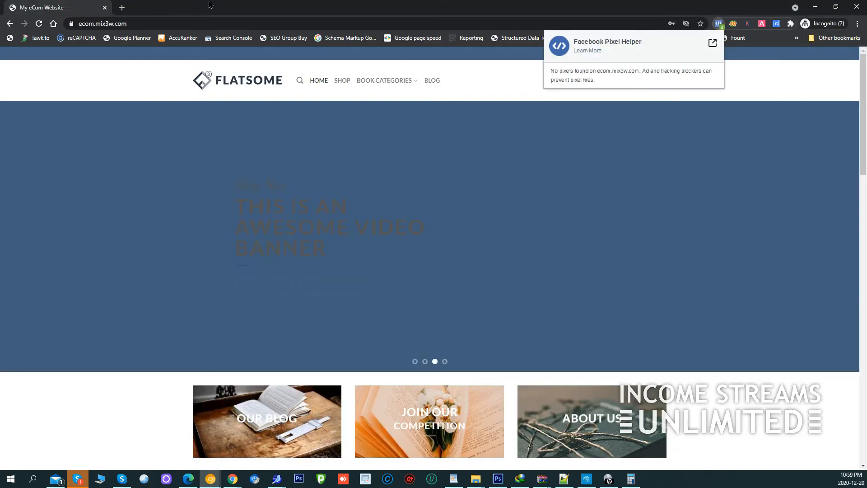
click(160, 10)
click(121, 7)
text(https://ecom.mix3w.com/thank-you-page/)
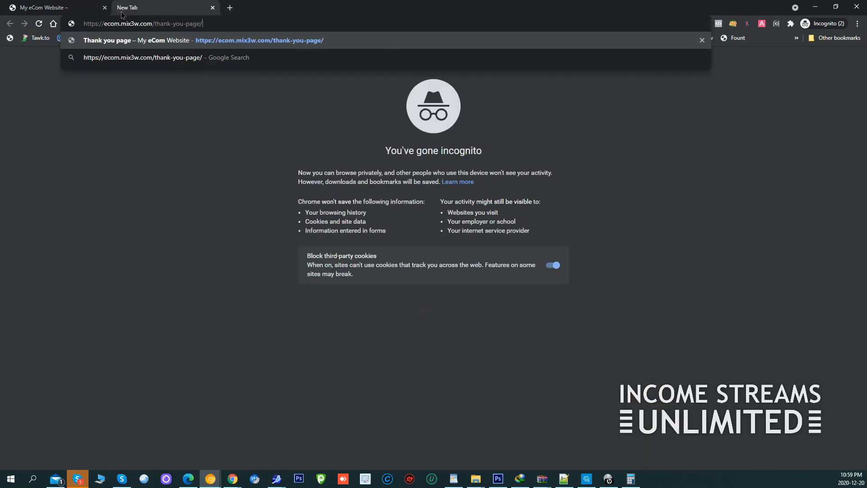
key(Return)
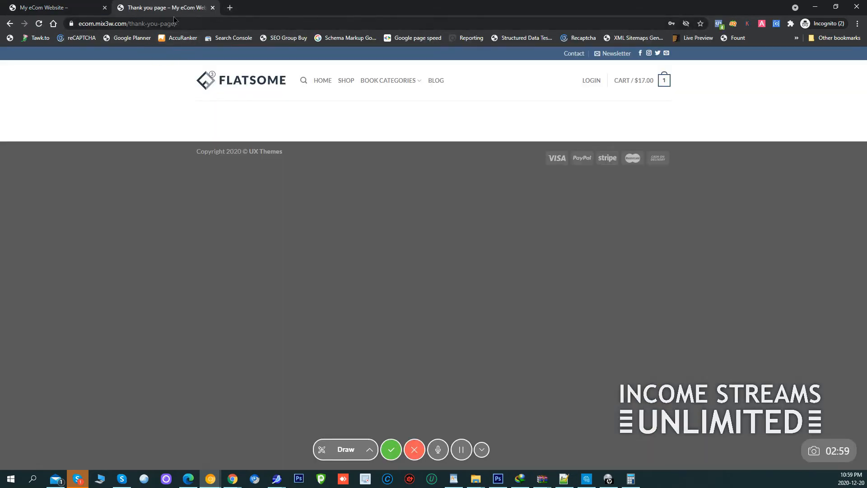
click(719, 24)
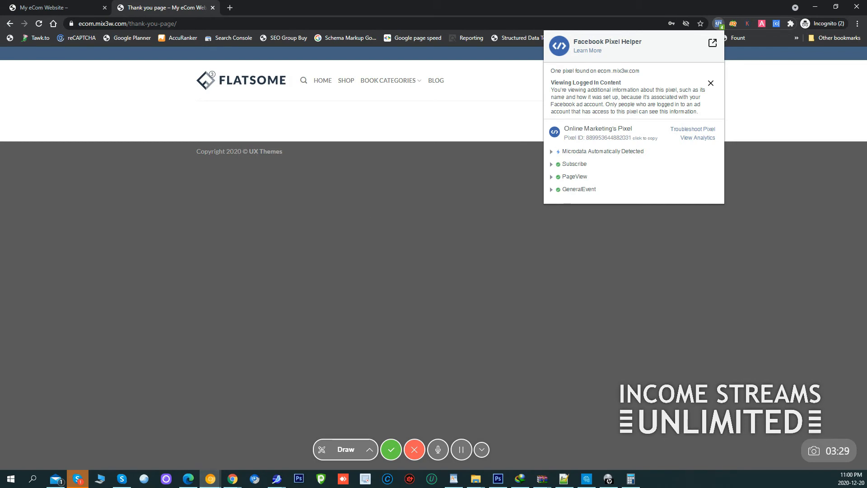
click(43, 8)
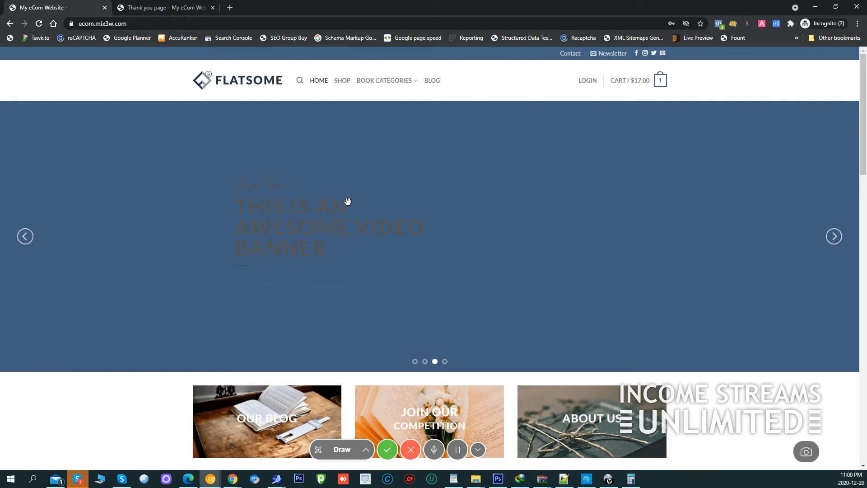
scroll(429, 226, down, 5)
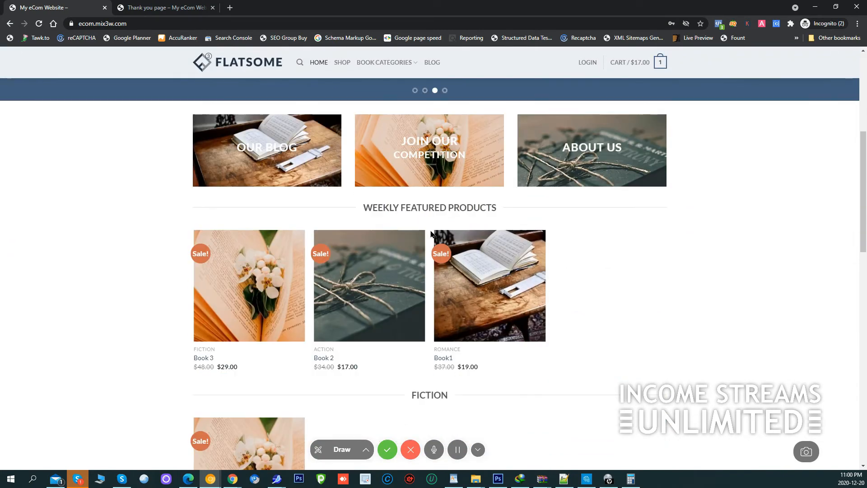
scroll(429, 232, up, 3)
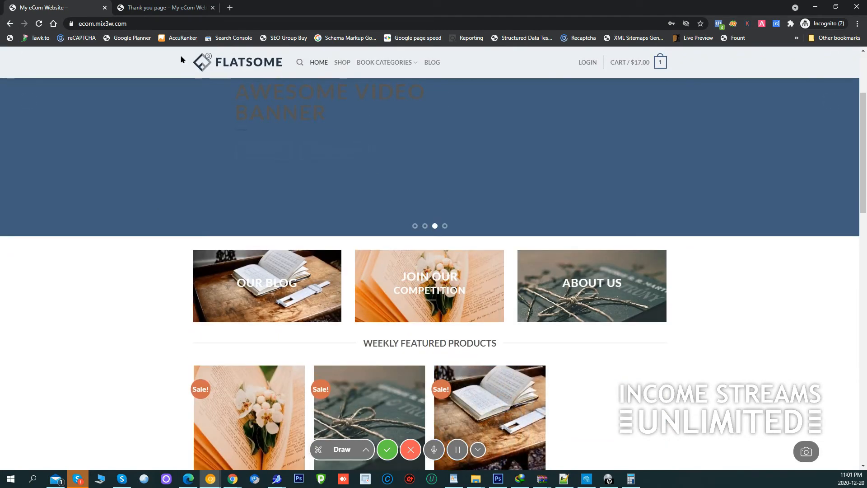
scroll(325, 162, up, 3)
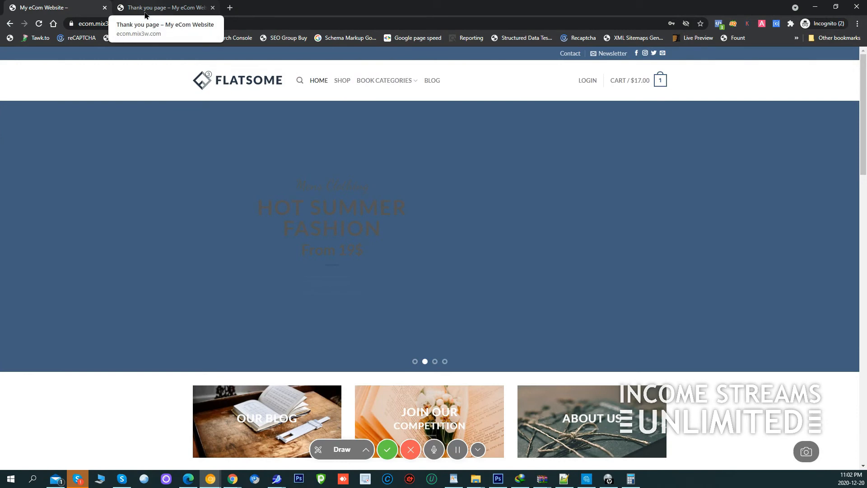
click(145, 13)
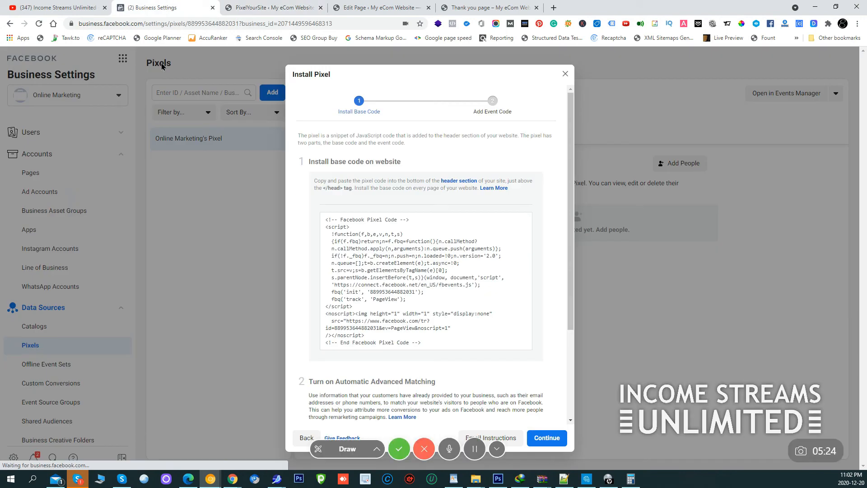
- In Facebook Business Settings, advance past the pixel's base code and close the setup dialog, and reload the page to check the pixel's activity status
drag(312, 226, 530, 360)
click(554, 439)
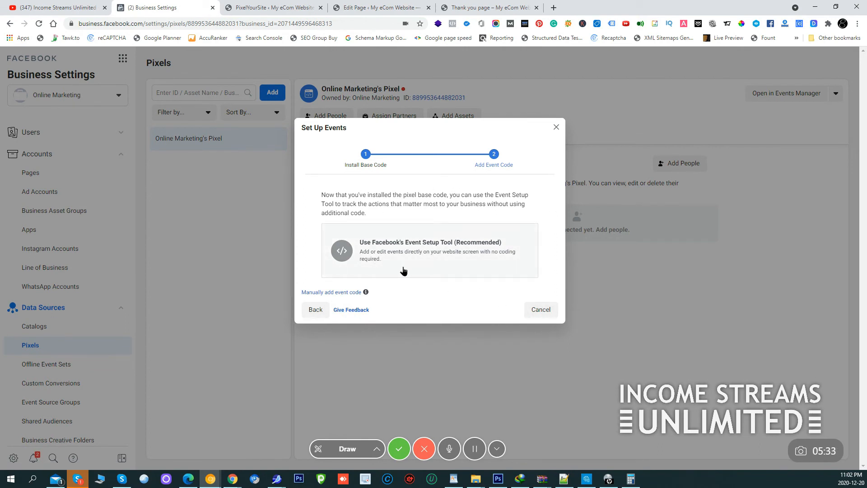
click(556, 127)
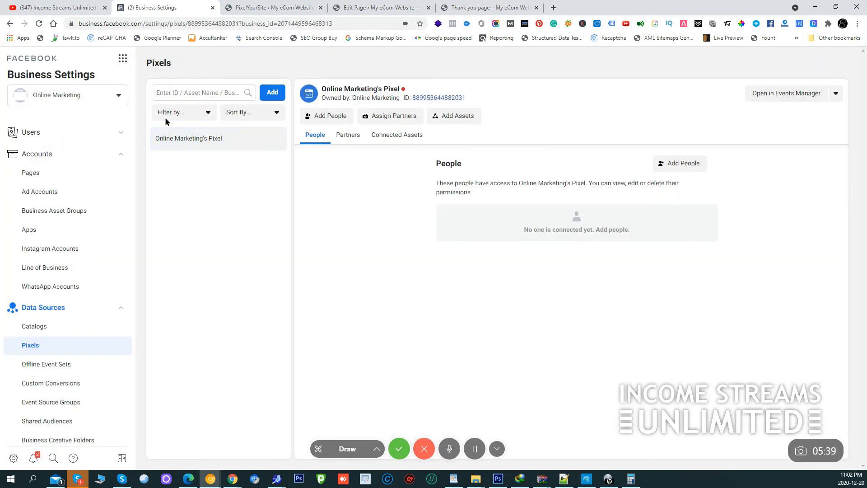
click(39, 24)
mouse_move(404, 90)
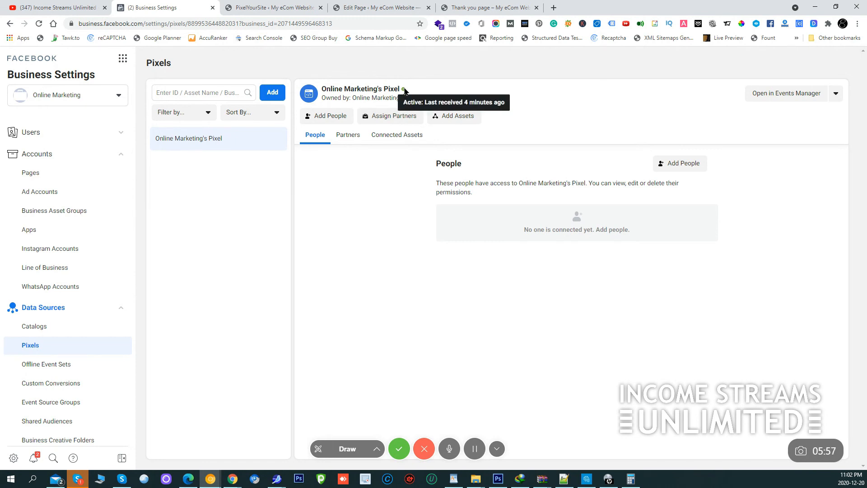